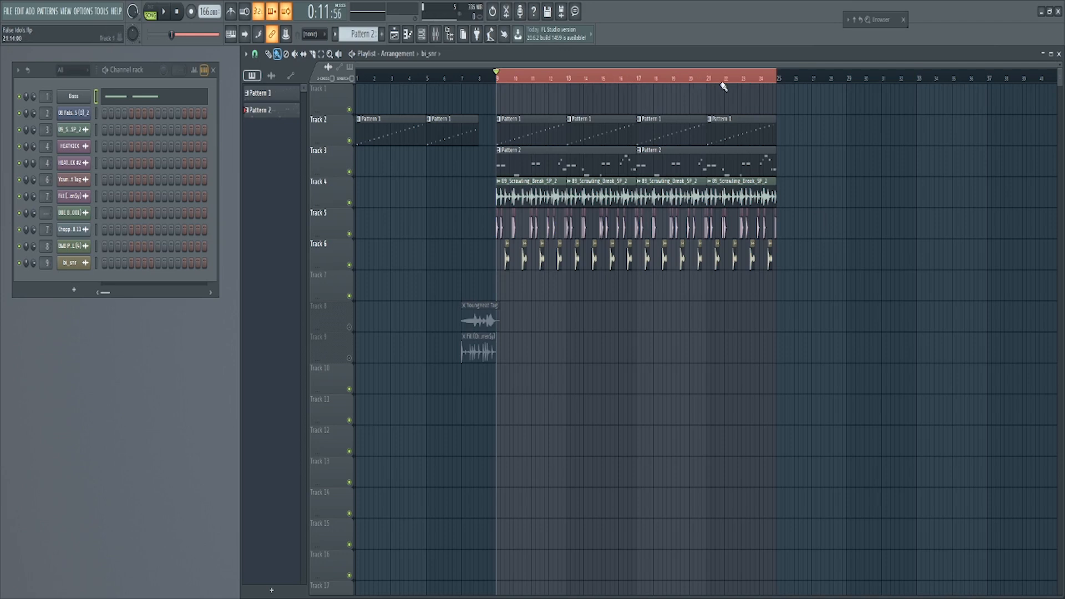
- Set the playlist's grid snap to (none) and pick the first HEATKICK clip on Track 5
scroll(728, 80, down, 1)
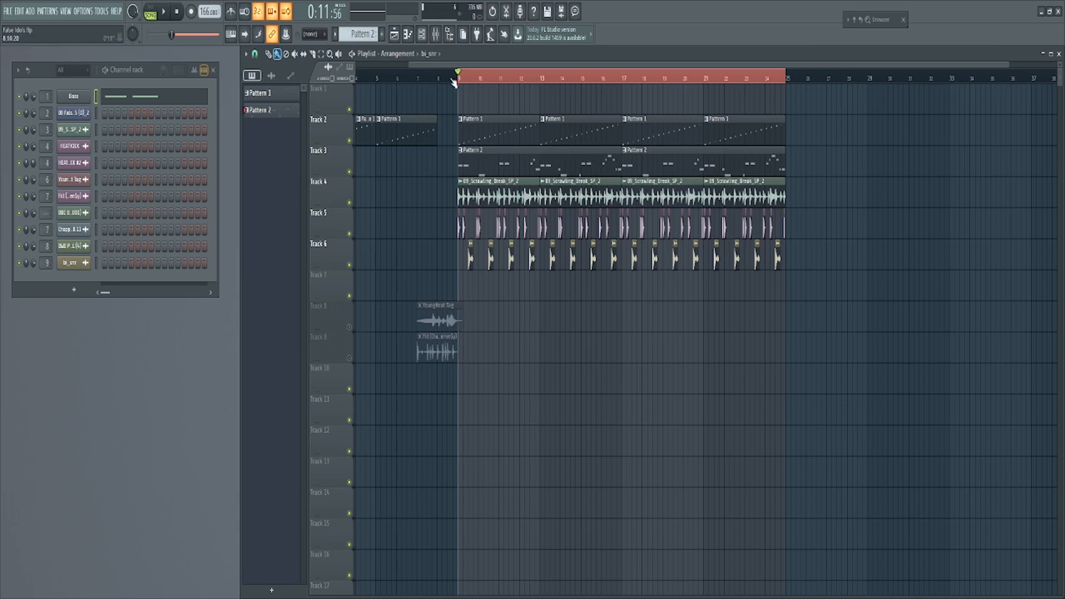
scroll(470, 81, up, 6)
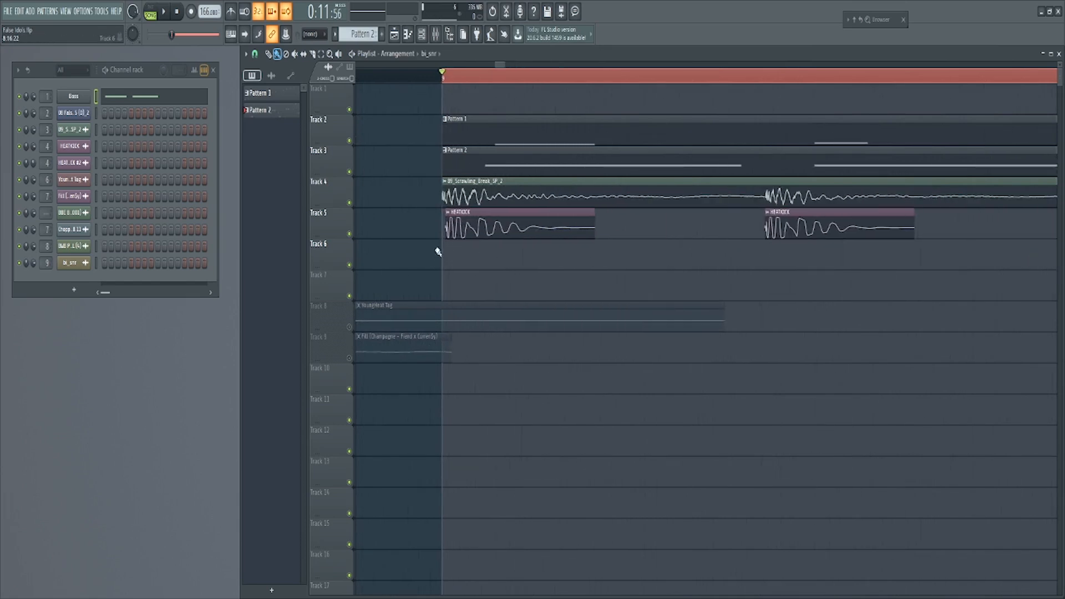
click(362, 79)
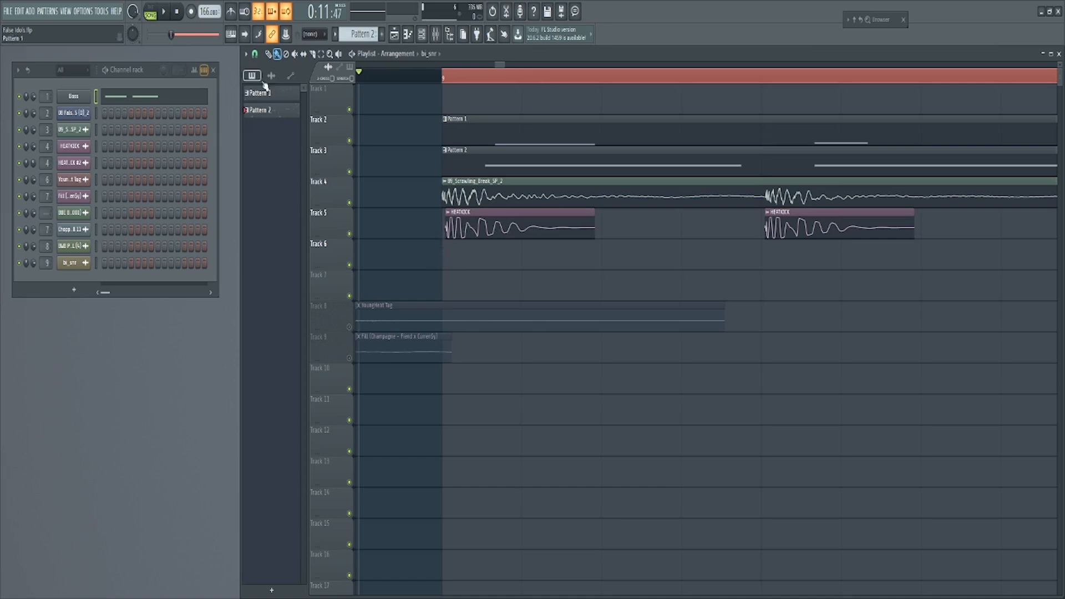
click(255, 54)
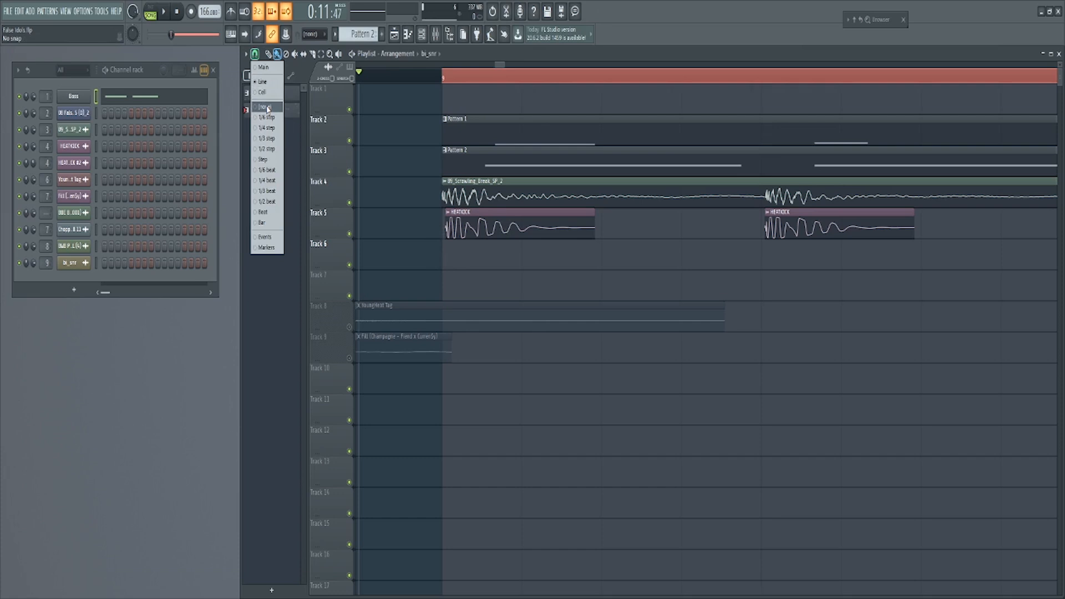
click(267, 108)
mouse_move(467, 226)
mouse_down()
mouse_move(492, 229)
mouse_move(464, 237)
mouse_up()
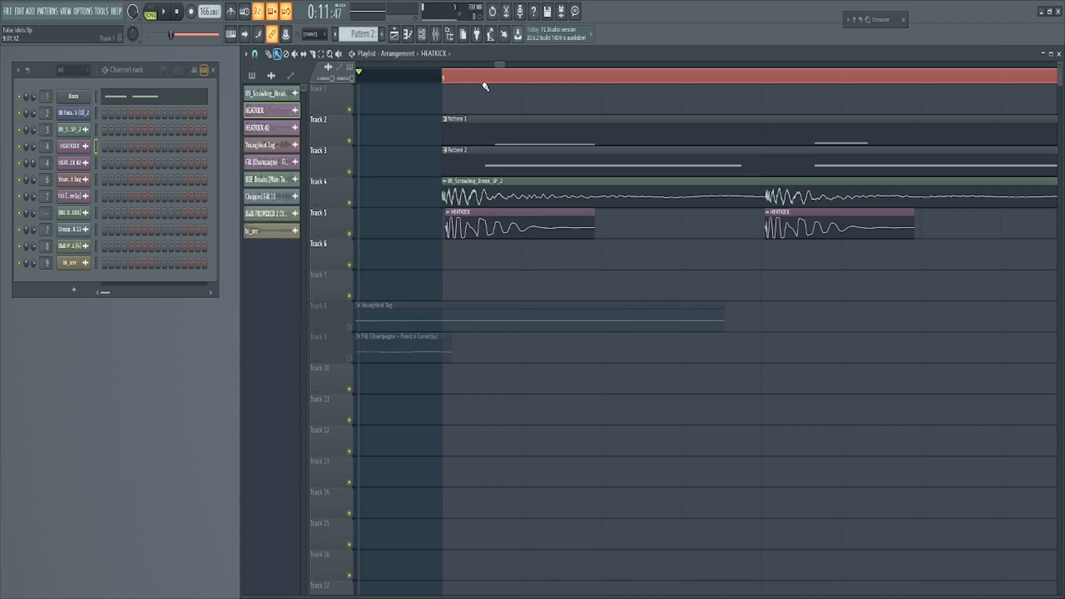
- Open Pattern 1's sliced loop in the piano roll and play the arrangement from bar 9
scroll(488, 85, down, 5)
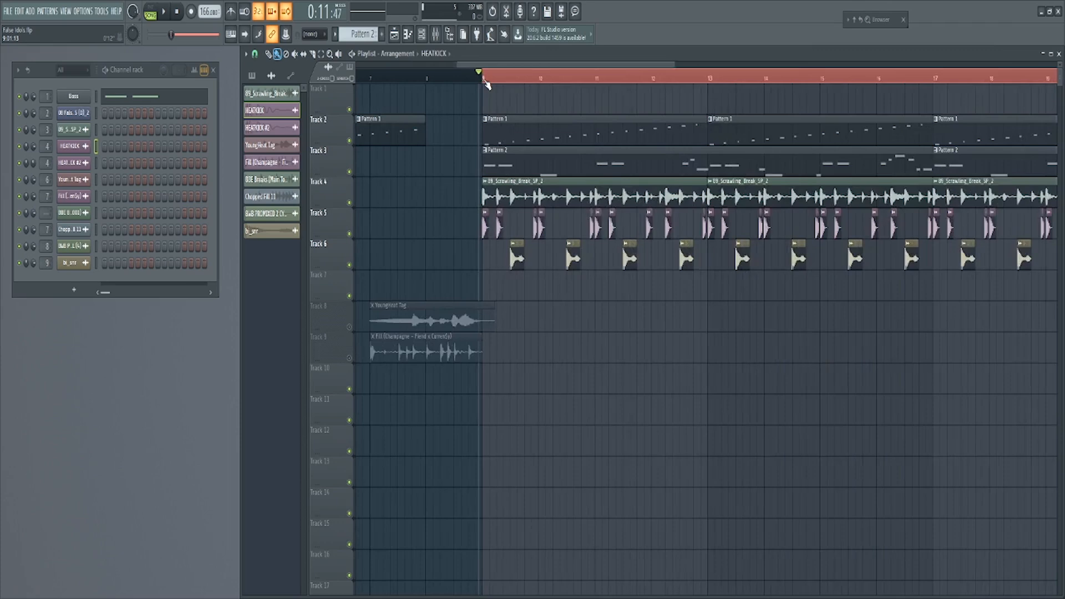
scroll(487, 84, up, 3)
scroll(488, 84, down, 6)
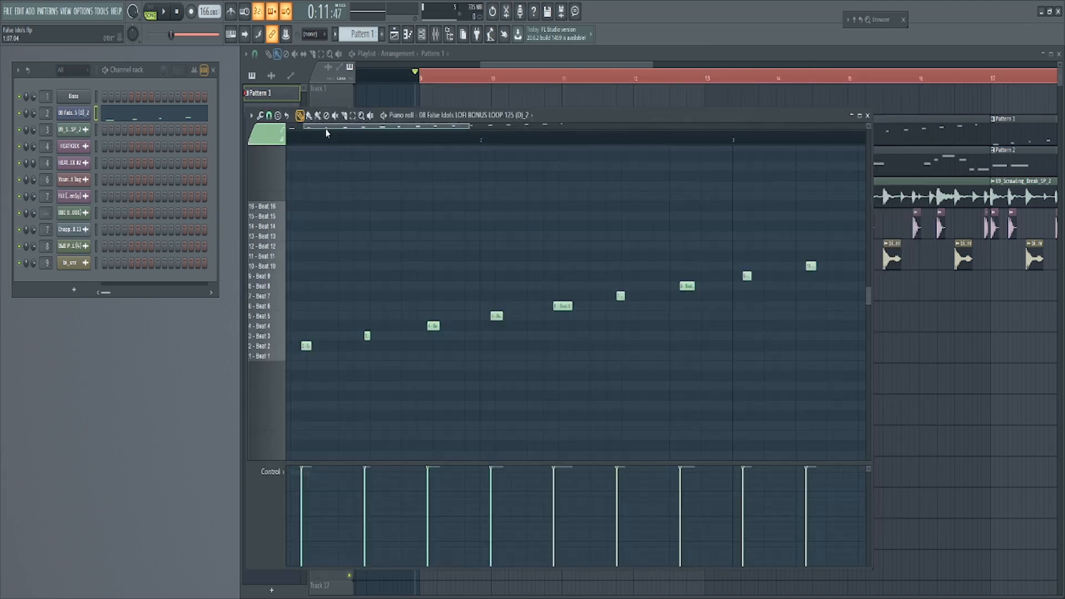
scroll(326, 132, down, 3)
key(space)
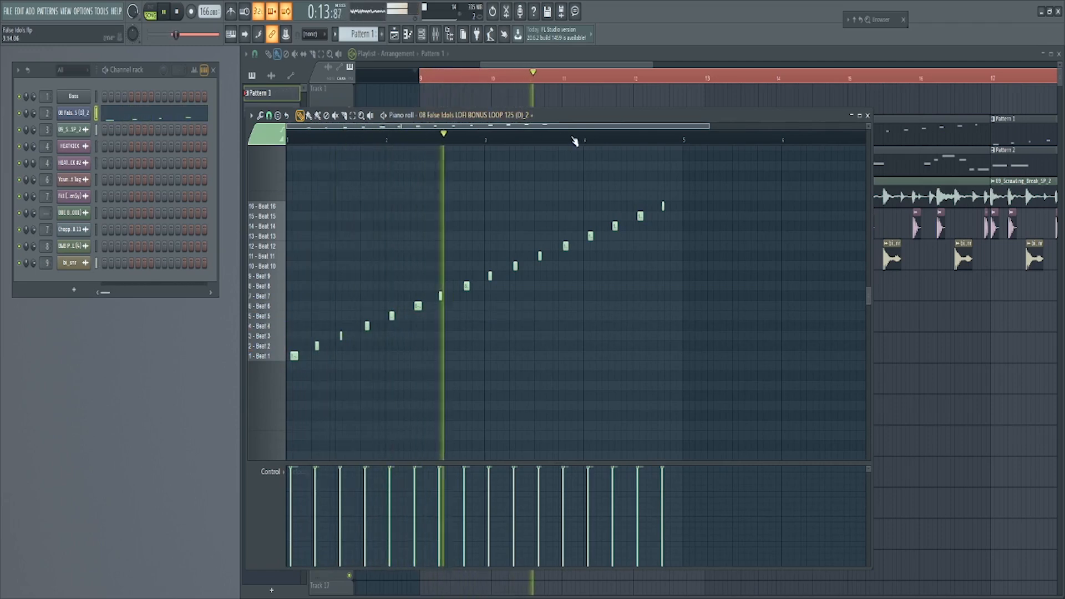
- Reposition and close the Pattern 1 piano roll, and stop the playback
drag(610, 119, 510, 136)
click(761, 126)
scroll(740, 77, down, 4)
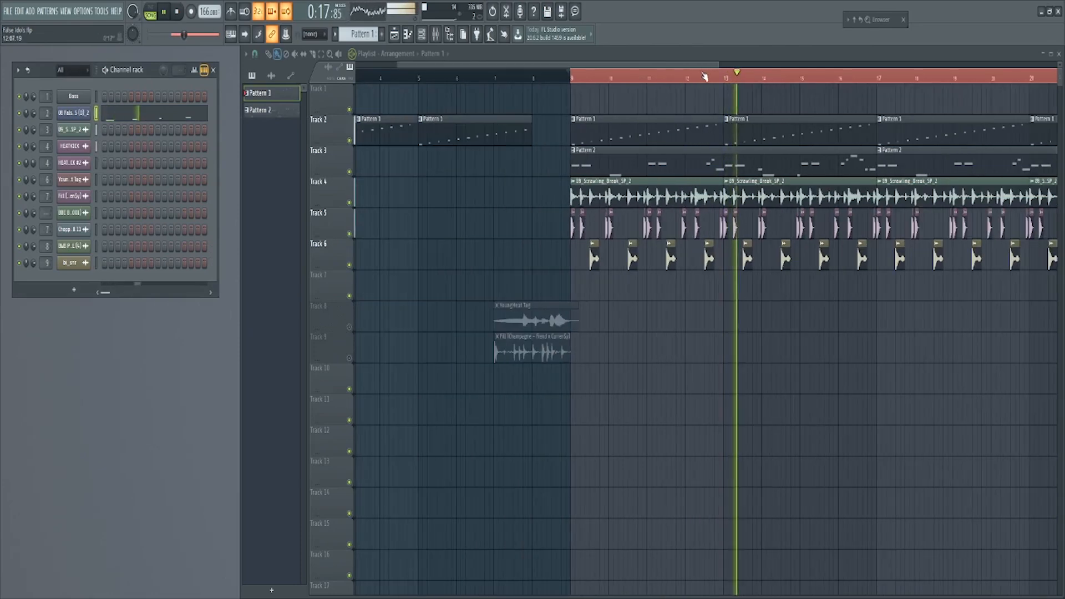
scroll(715, 66, up, 3)
key(space)
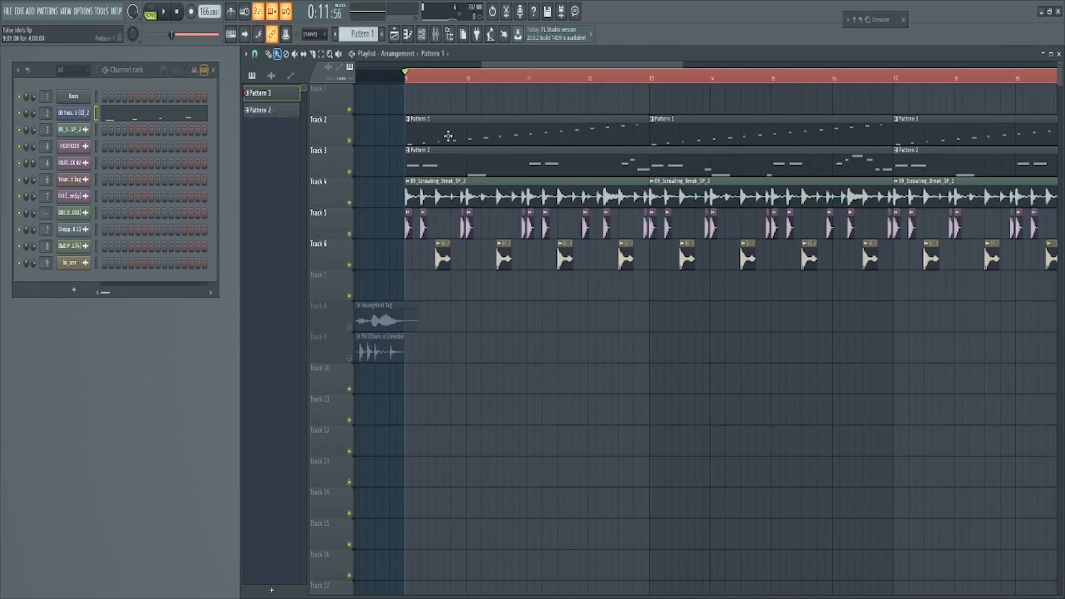
- Open Pattern 1's piano roll, select all notes and try shifting them one row up and back down
double_click(448, 136)
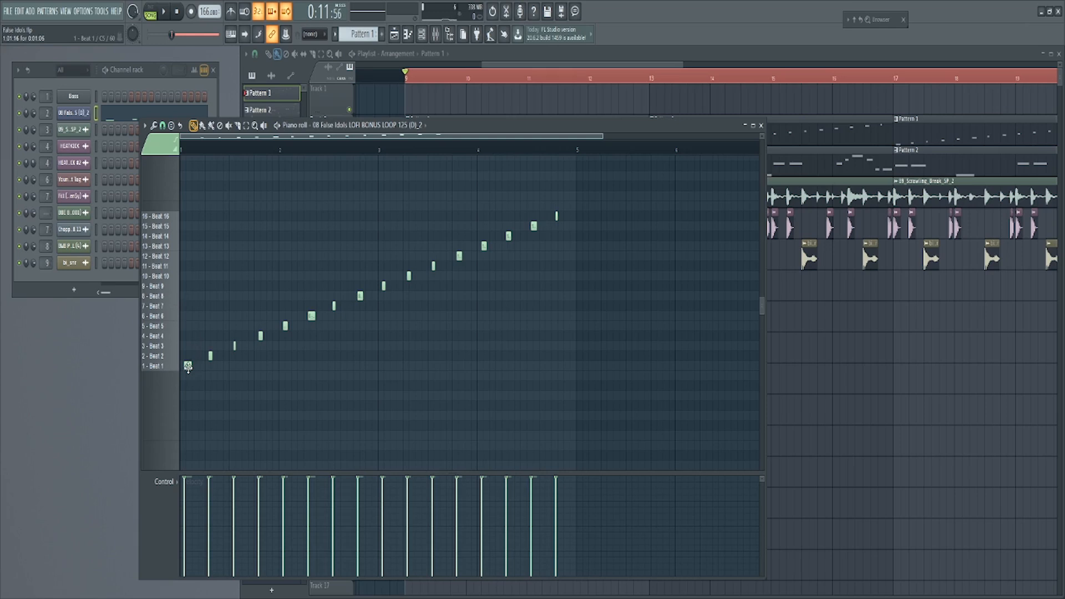
key(ctrl+a)
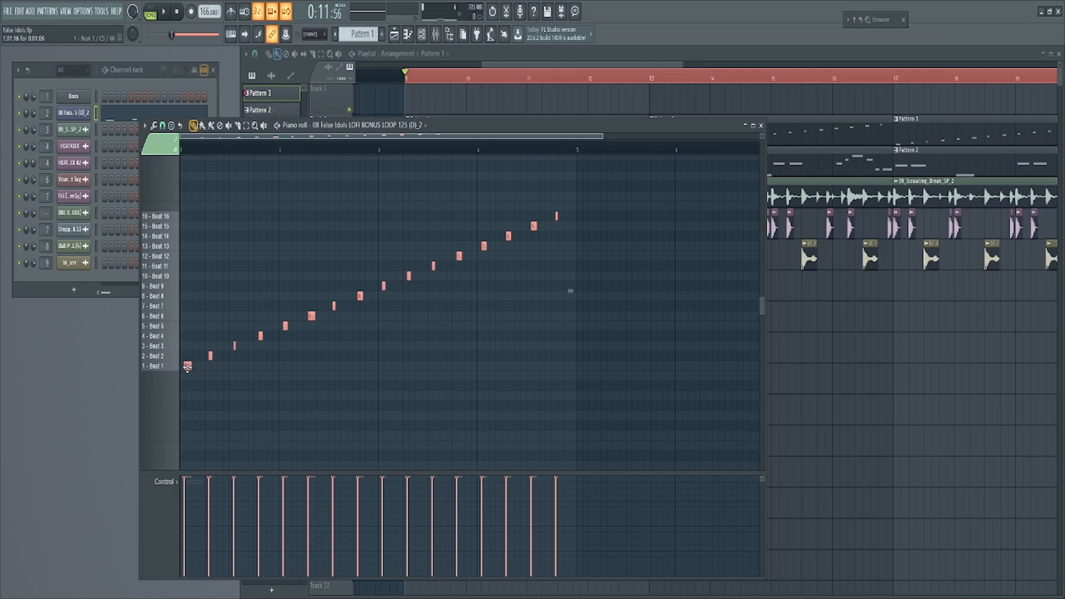
drag(187, 366, 188, 367)
key(shift+Up)
key(shift+Up)
key(shift+Up)
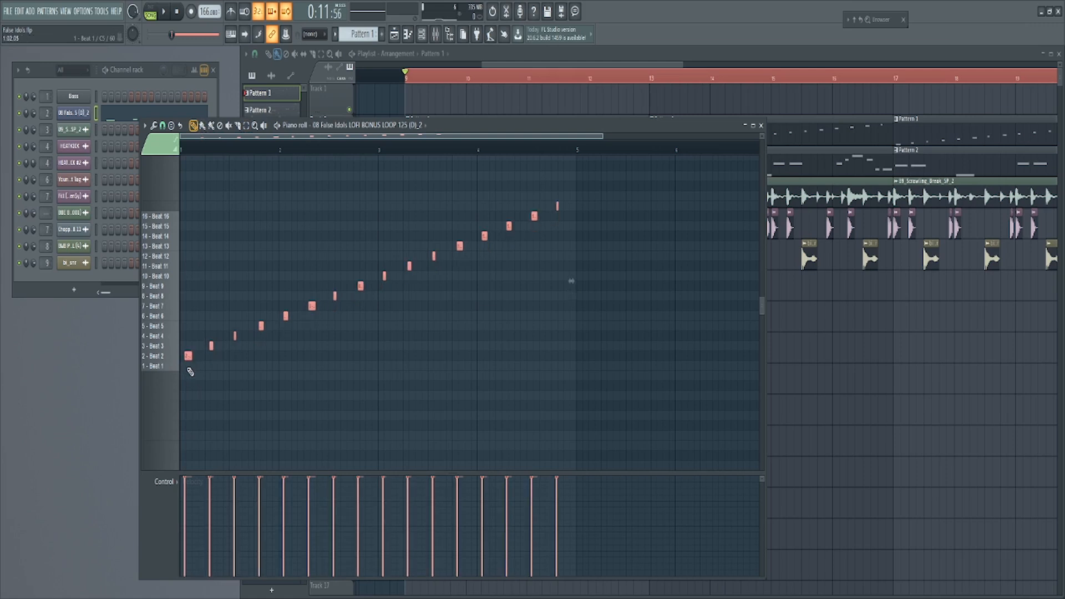
key(shift+Down)
key(shift+Down)
key(shift+Down)
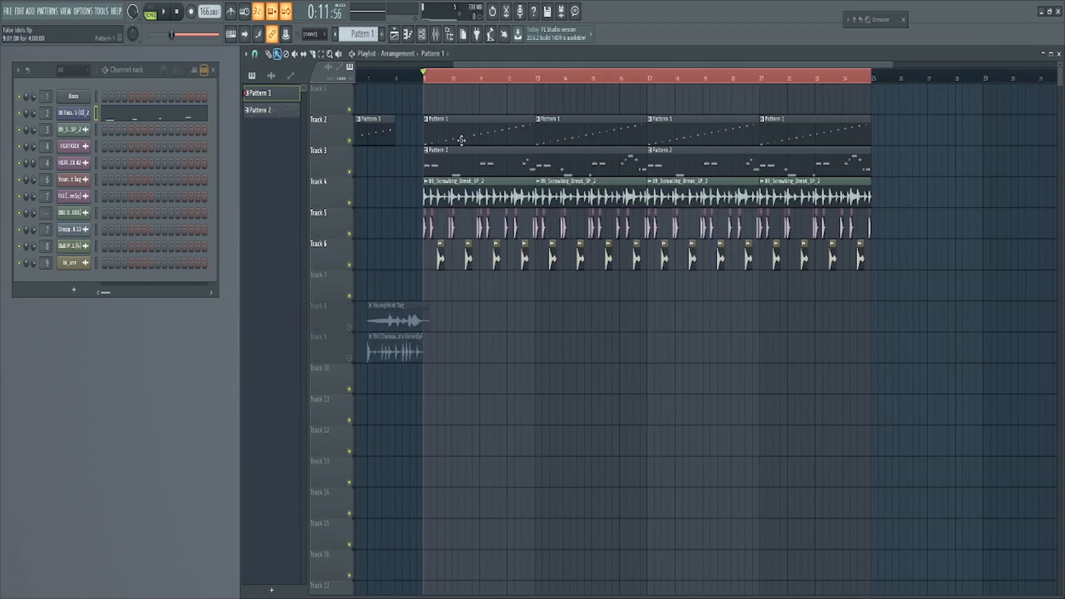
- Select all Pattern 1 notes in the piano roll, move them earlier to start exactly on bar 1, and play them
drag(425, 137, 216, 138)
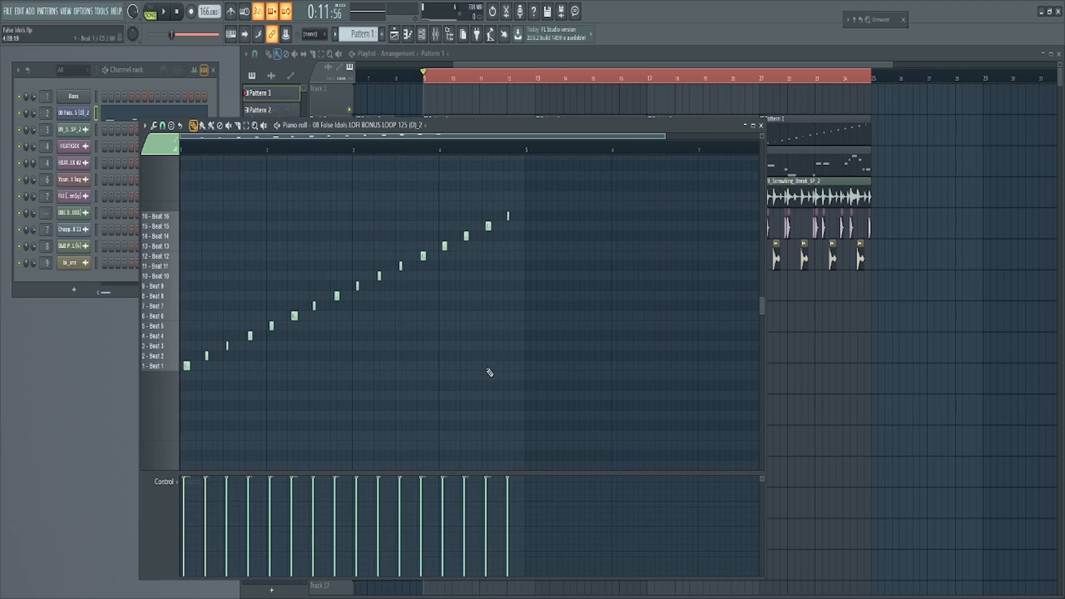
click(246, 126)
drag(644, 390, 179, 181)
click(163, 126)
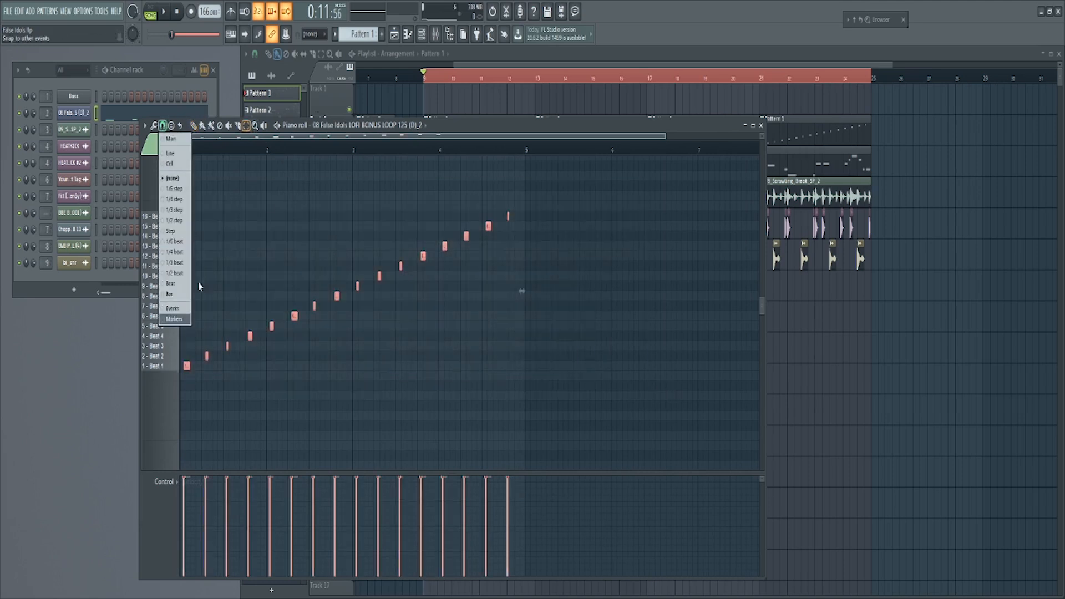
click(219, 263)
key(space)
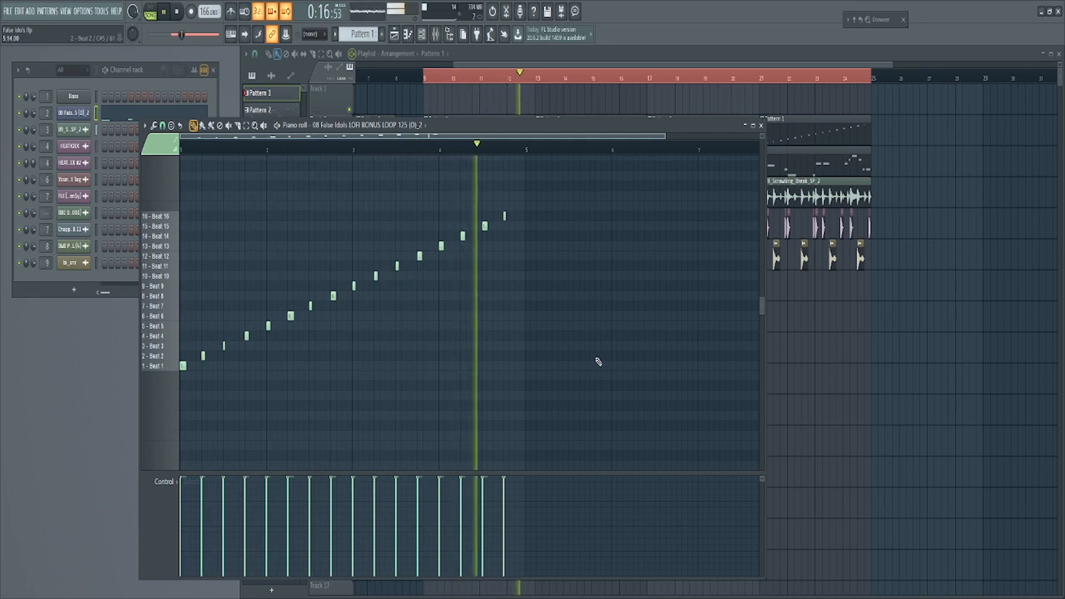
key(space)
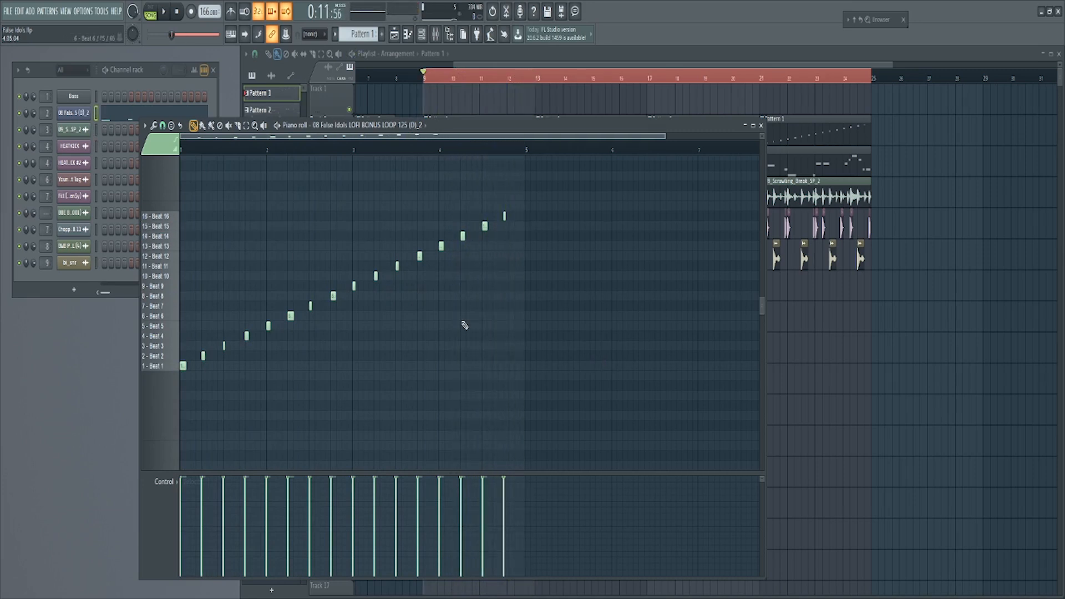
- With the piano roll snap set to (none), nudge all Pattern 1 notes slightly later and listen to the timing
click(246, 125)
drag(581, 400, 193, 220)
click(162, 125)
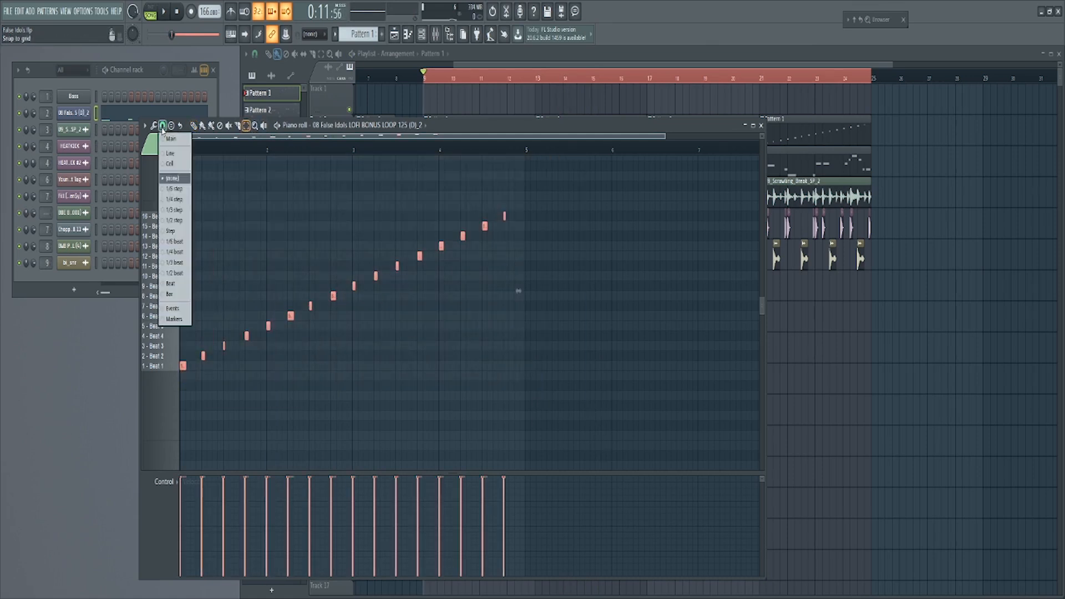
click(176, 178)
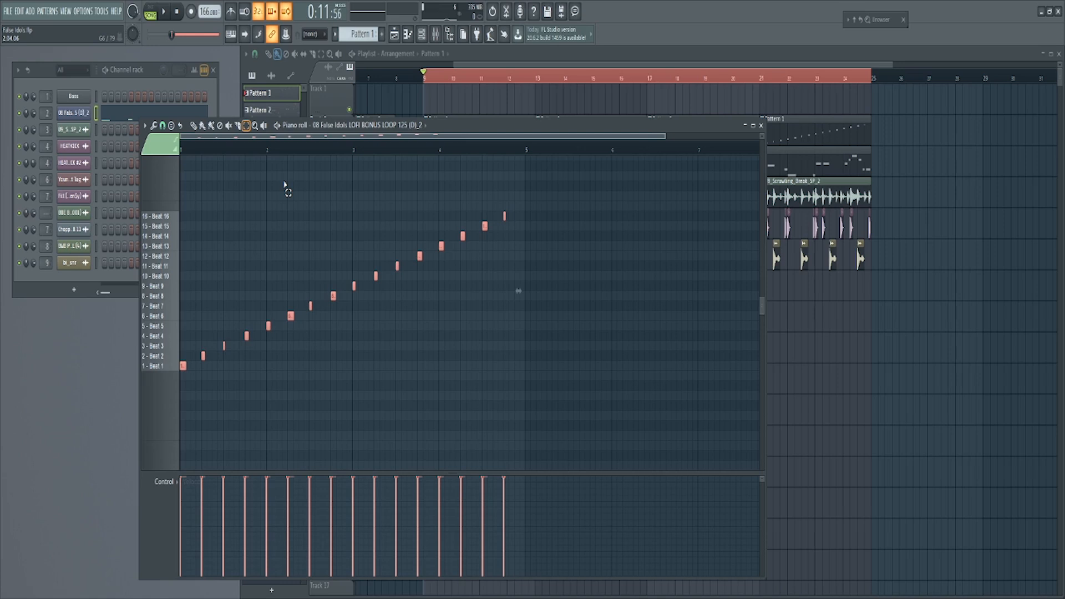
key(space)
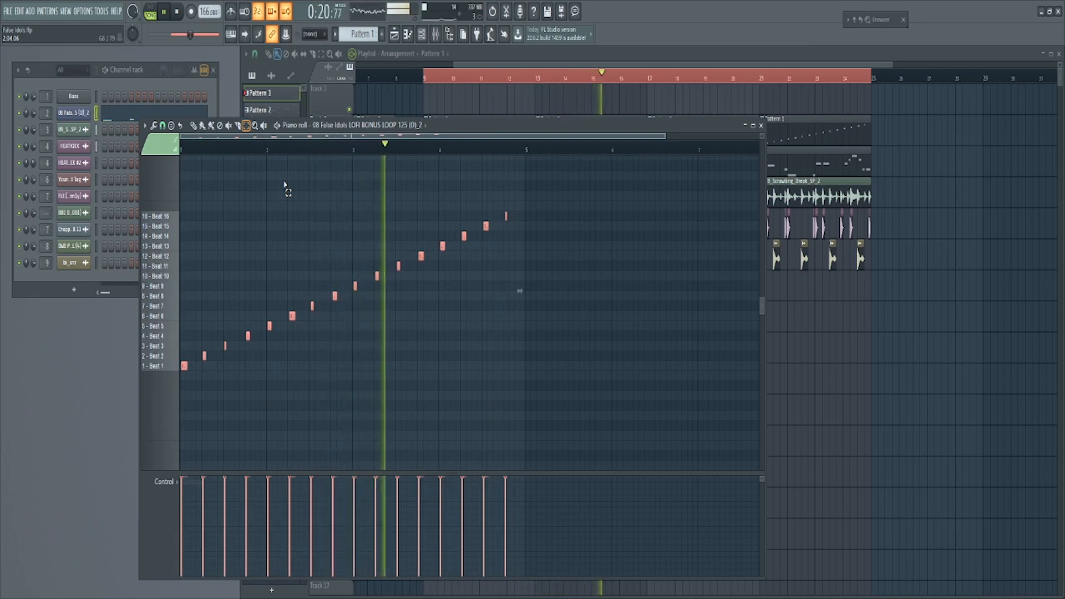
key(space)
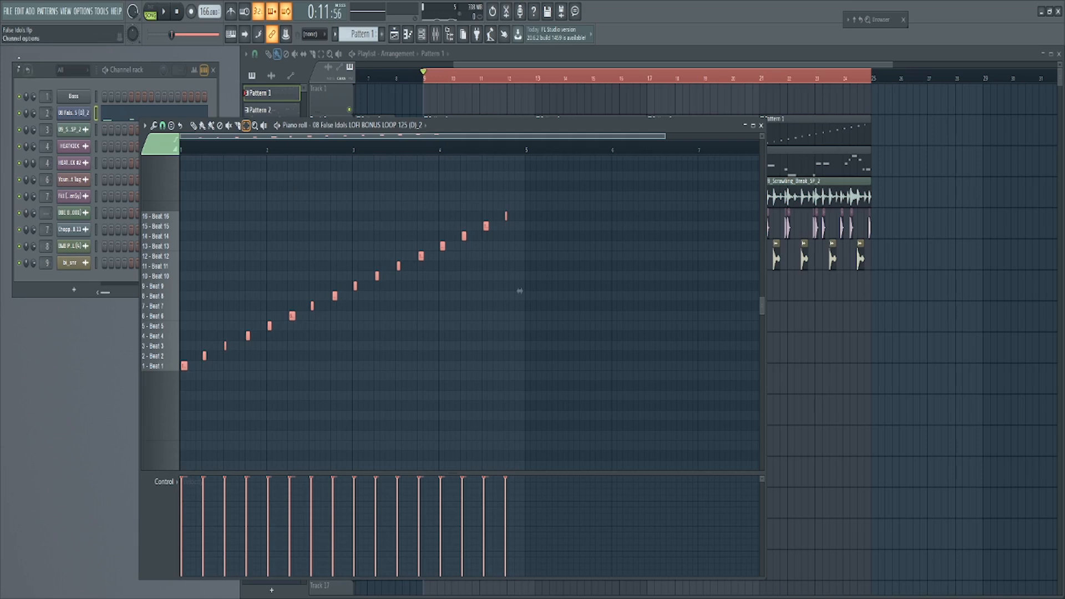
- Nudge the selected Pattern 1 notes further behind the beat and audition them before closing the piano roll
key(p)
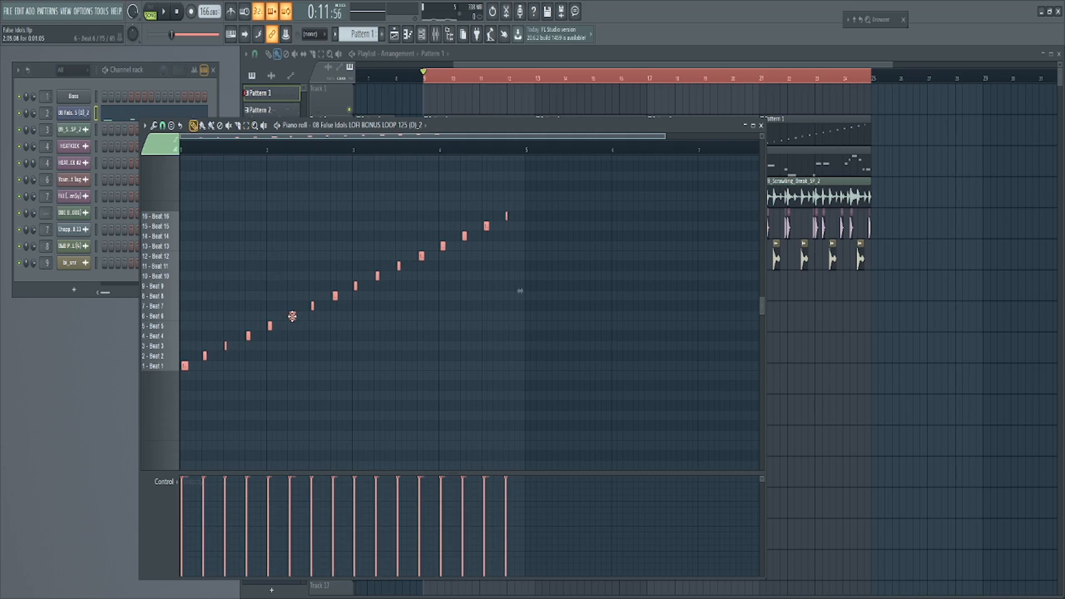
scroll(294, 317, up, 5)
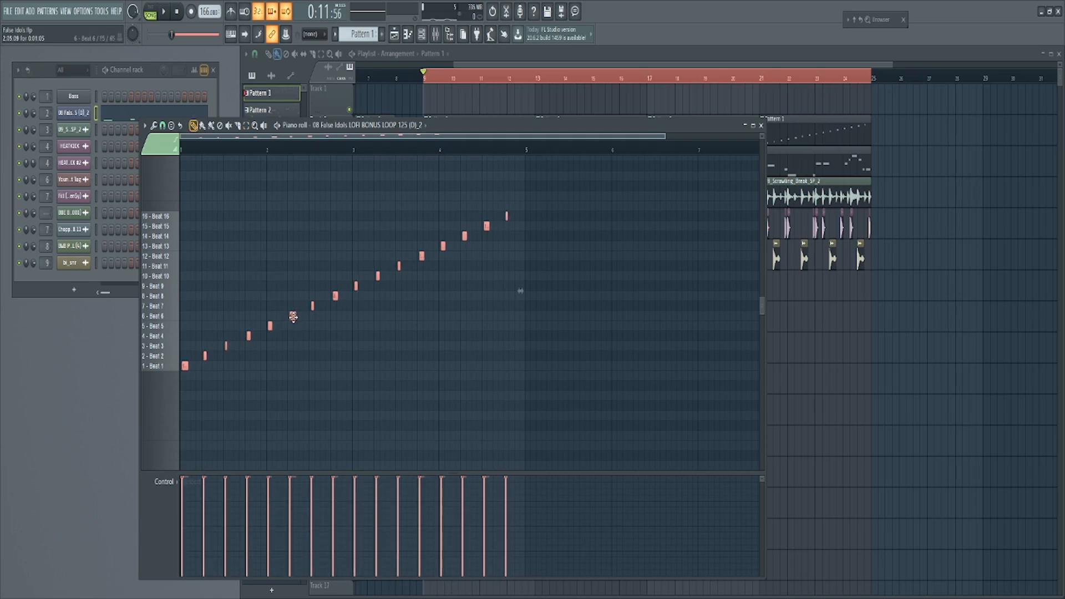
scroll(294, 317, up, 3)
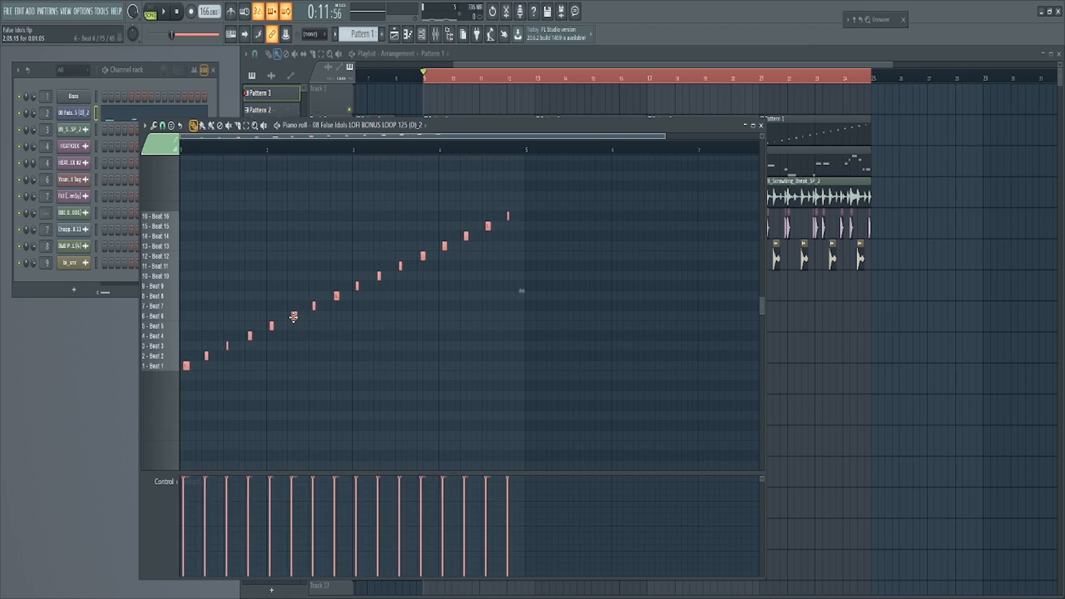
key(space)
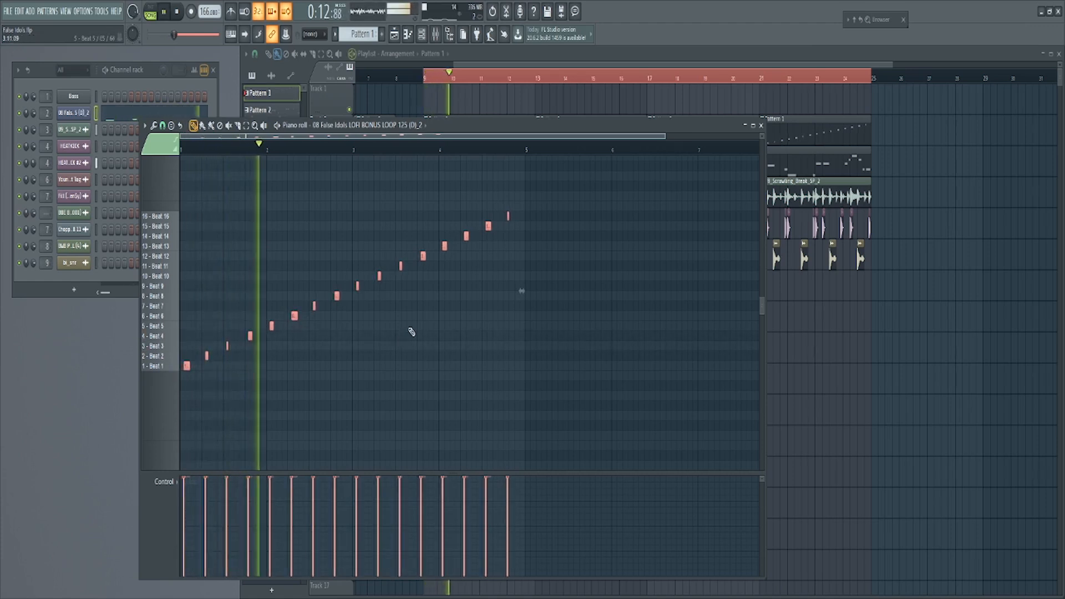
ctrl+click(585, 291)
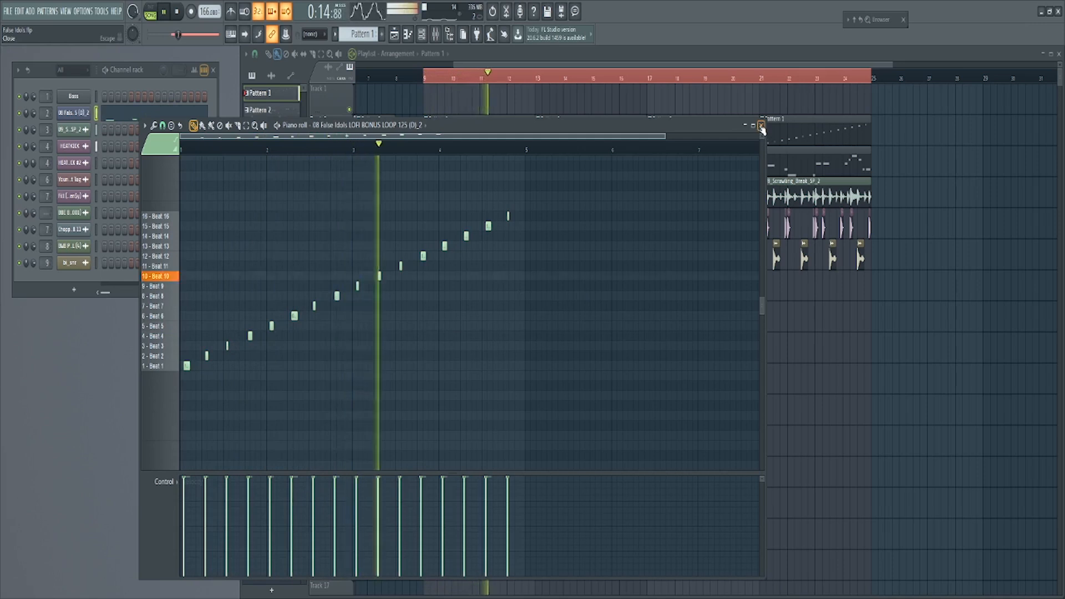
click(762, 127)
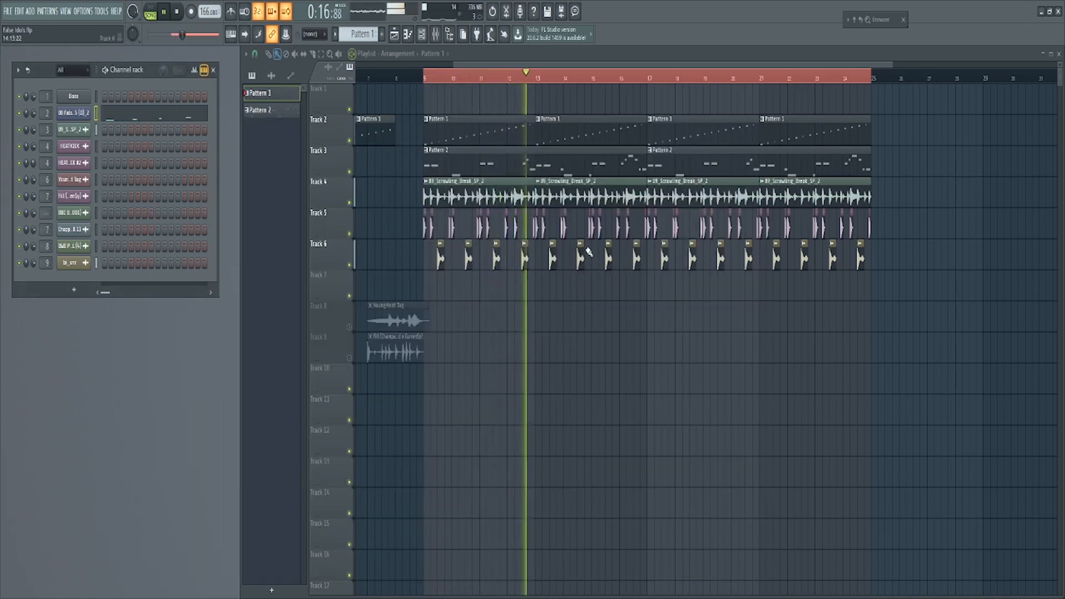
key(space)
- Select all the snare clips on Track 6 and try nudging them off their position
scroll(503, 154, down, 2)
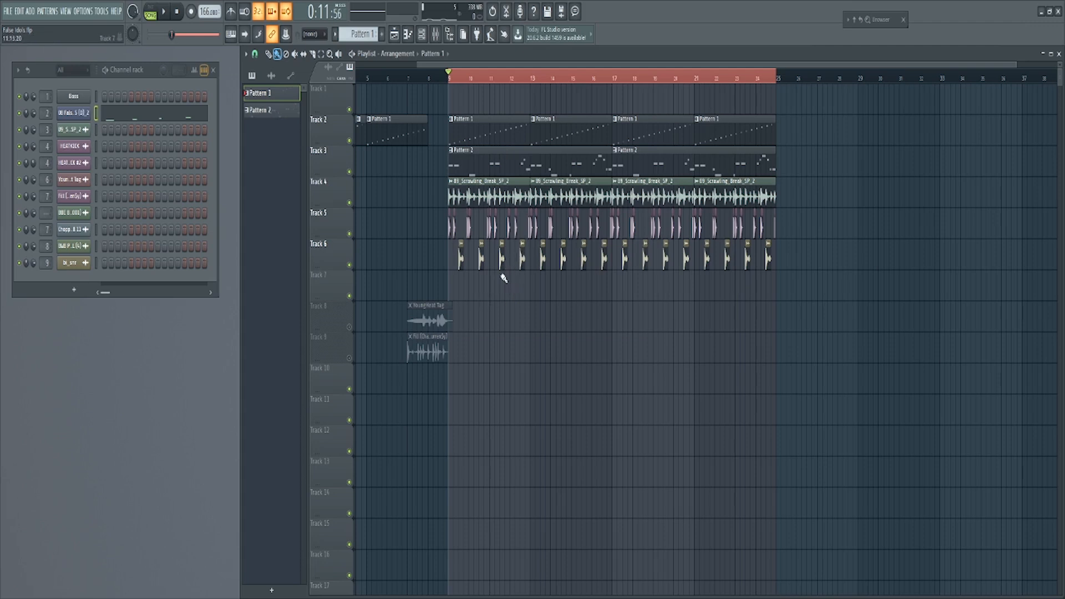
click(321, 54)
drag(434, 256, 829, 283)
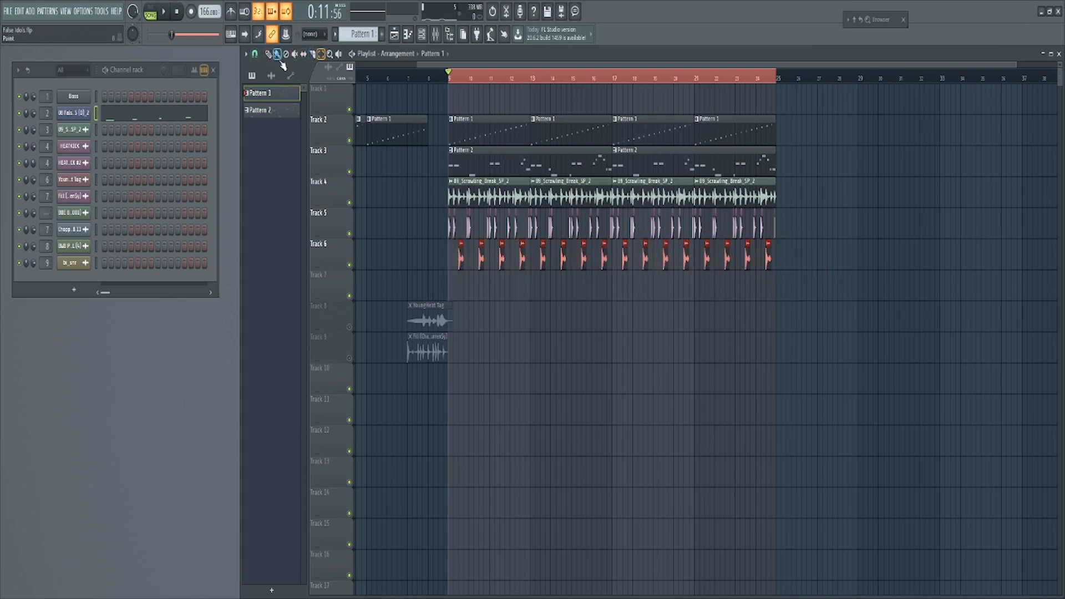
key(shift+Down)
key(shift+Down)
key(shift+Down)
key(shift+Up)
key(shift+Up)
key(shift+Up)
key(shift+Right)
click(267, 54)
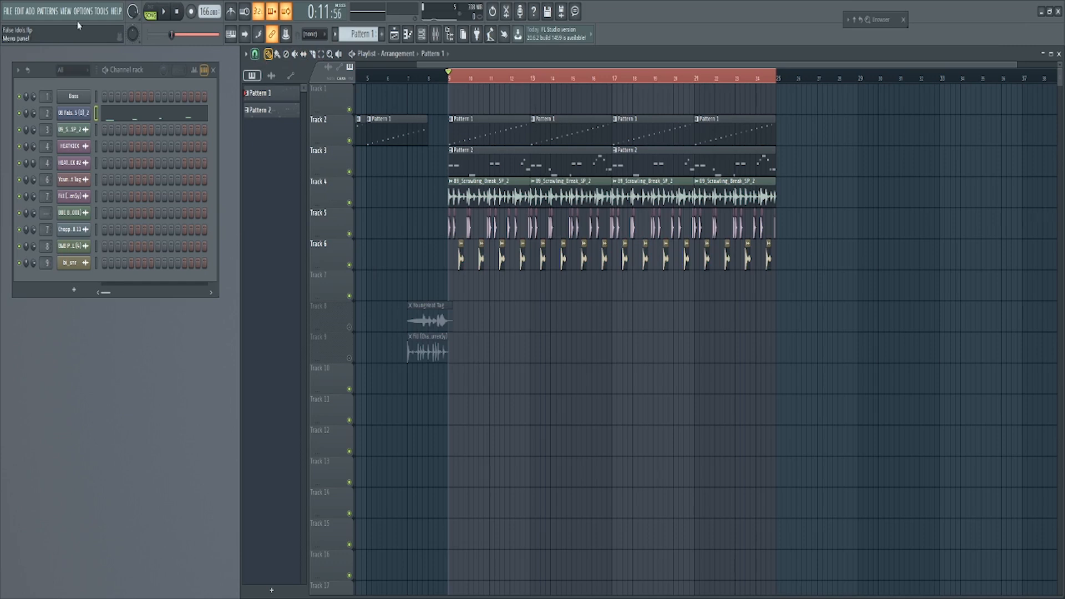
- Hide the playlist and move the channel rack into the open workspace
drag(41, 75, 443, 205)
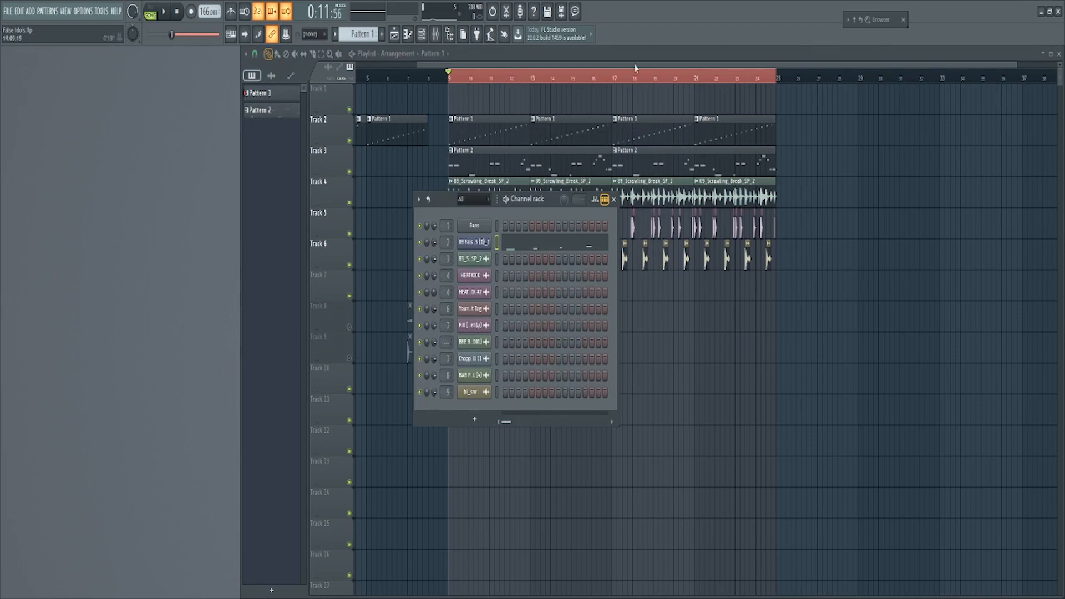
click(394, 35)
click(395, 35)
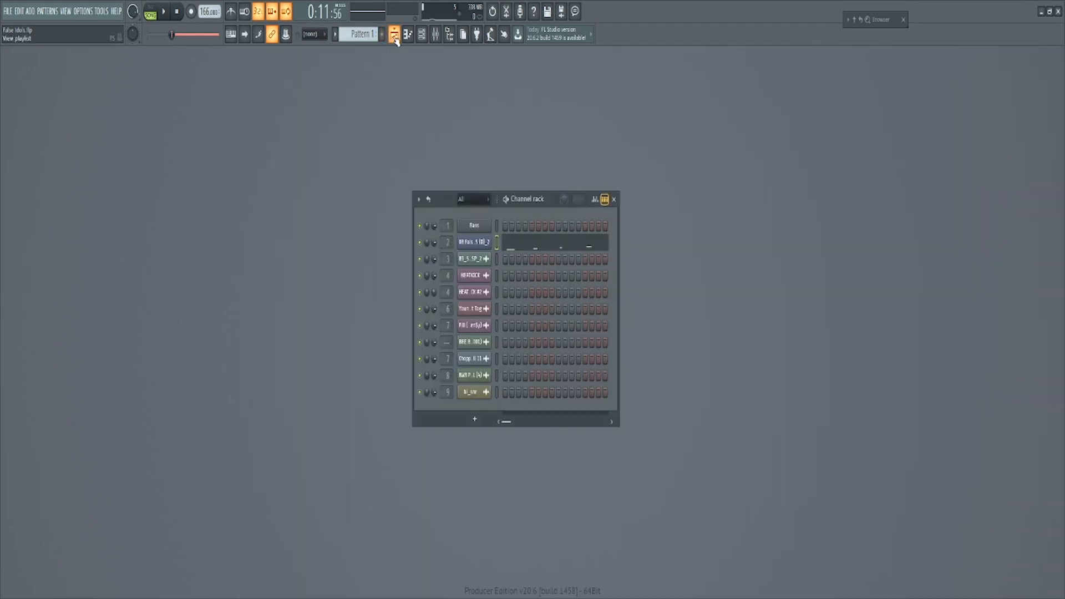
drag(449, 206, 376, 90)
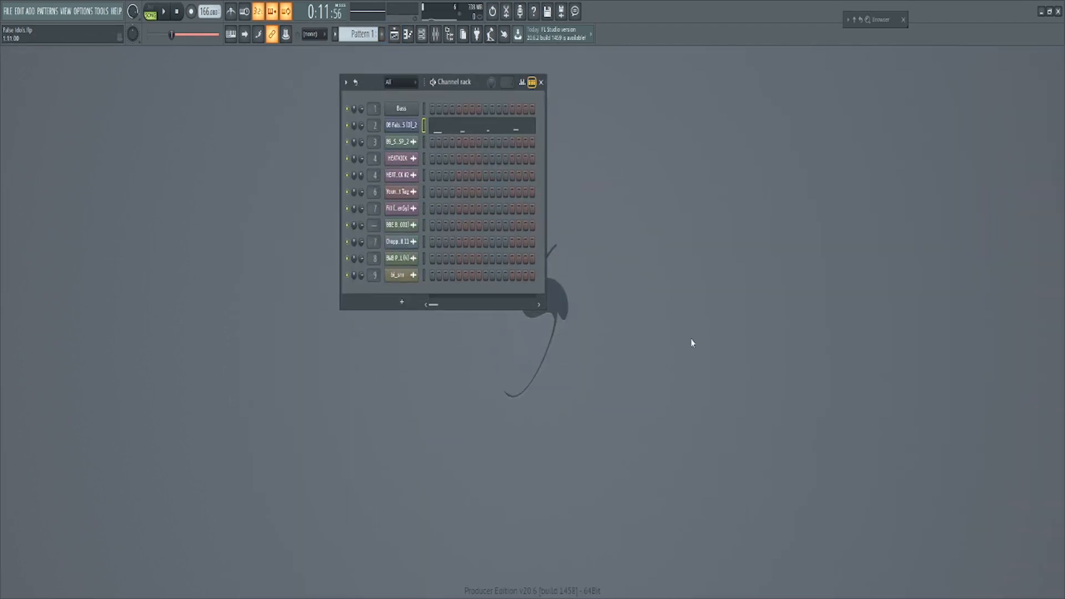
- Open the BBE Breaks (Main Toms 001) channel's sampler settings and preview its sample
click(409, 225)
click(192, 277)
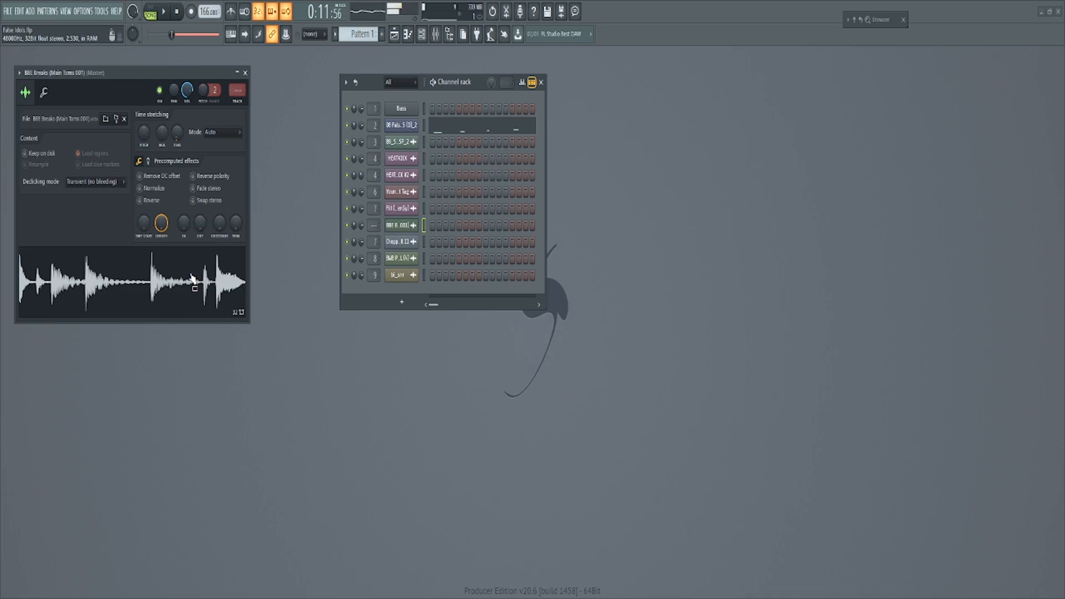
- Try changing the BBE Breaks (Main Toms 001) channel's mixer track in its sampler settings, and close them
click(239, 100)
scroll(237, 90, up, 6)
drag(238, 90, 238, 107)
click(245, 73)
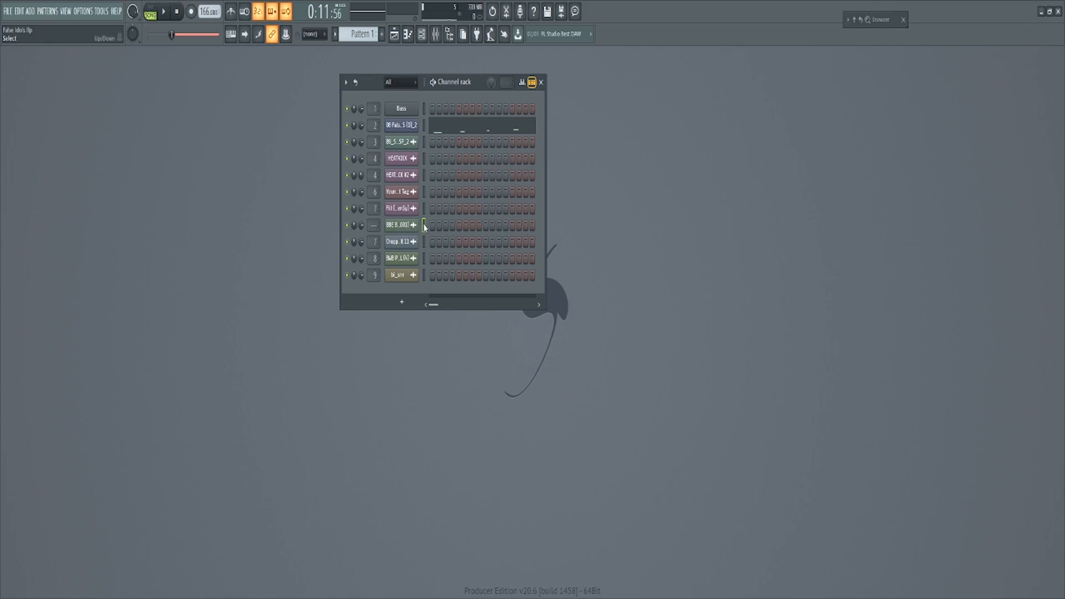
- Try routing the BBE Breaks channel to a mixer track from the channel rack, and select the snare channel
key(ctrl+l)
drag(373, 224, 373, 248)
click(425, 275)
- Arrange the channel rack beside the reopened playlist and save the project
drag(366, 85, 27, 108)
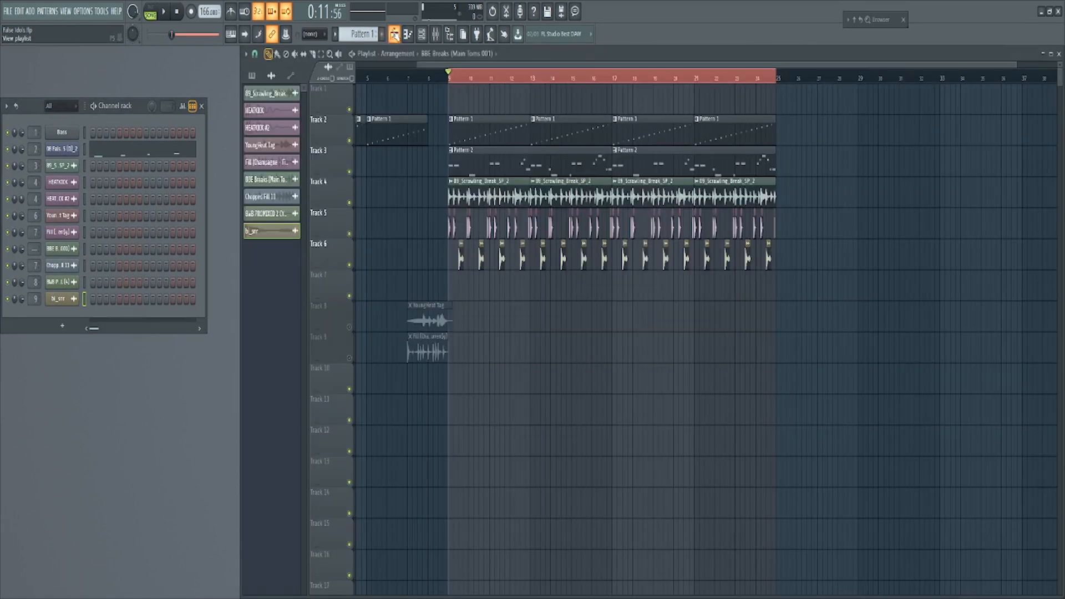
click(394, 34)
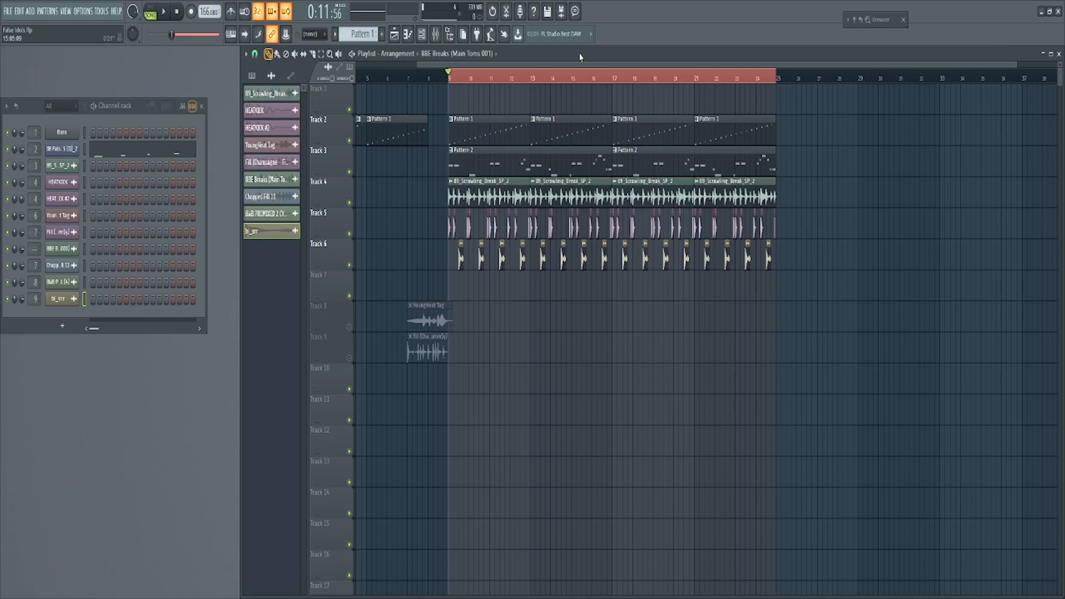
key(ctrl+s)
drag(29, 115, 54, 115)
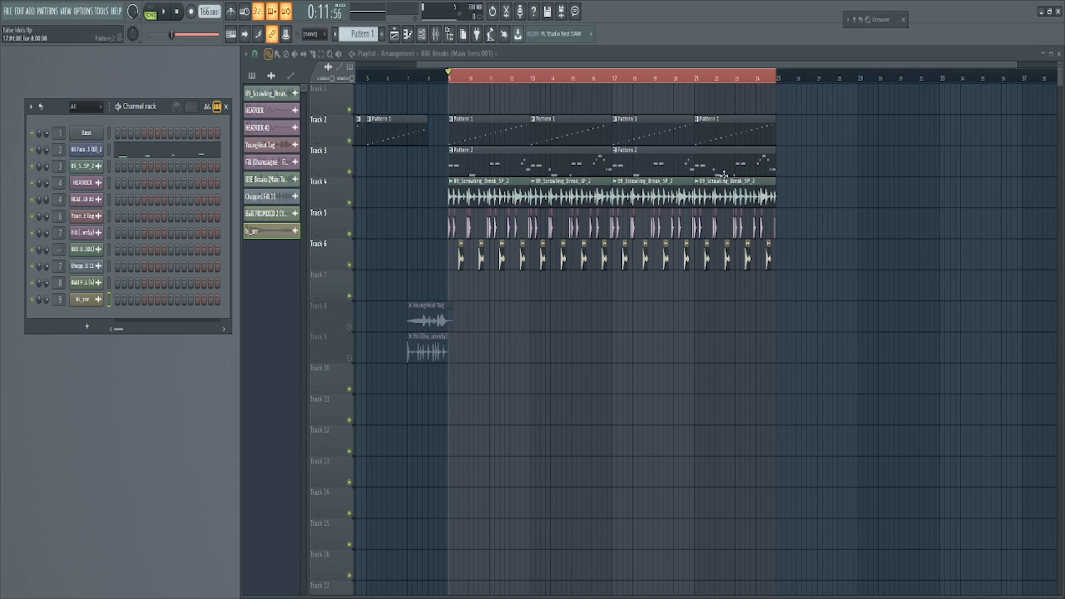
- View the False Idols loop's Fruity Slicer settings and the Edison audio editor, closing each after viewing
click(86, 150)
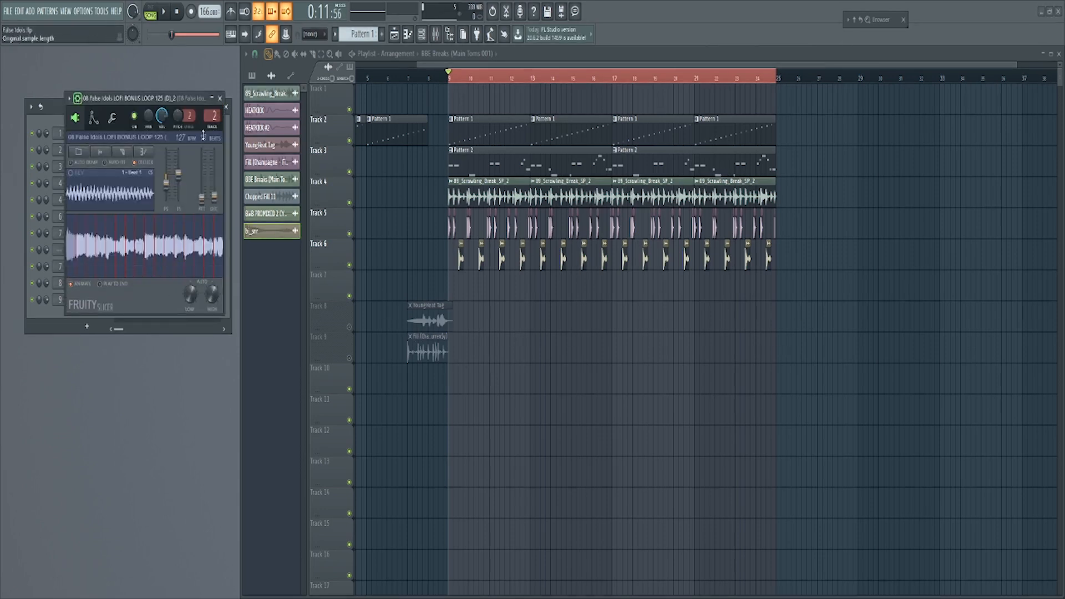
click(220, 98)
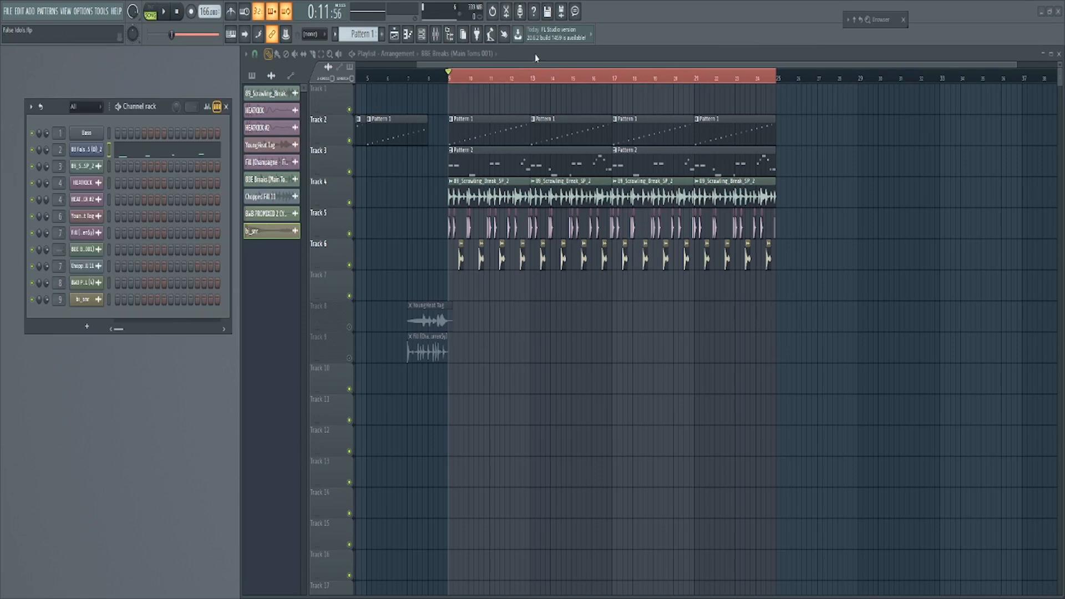
click(506, 11)
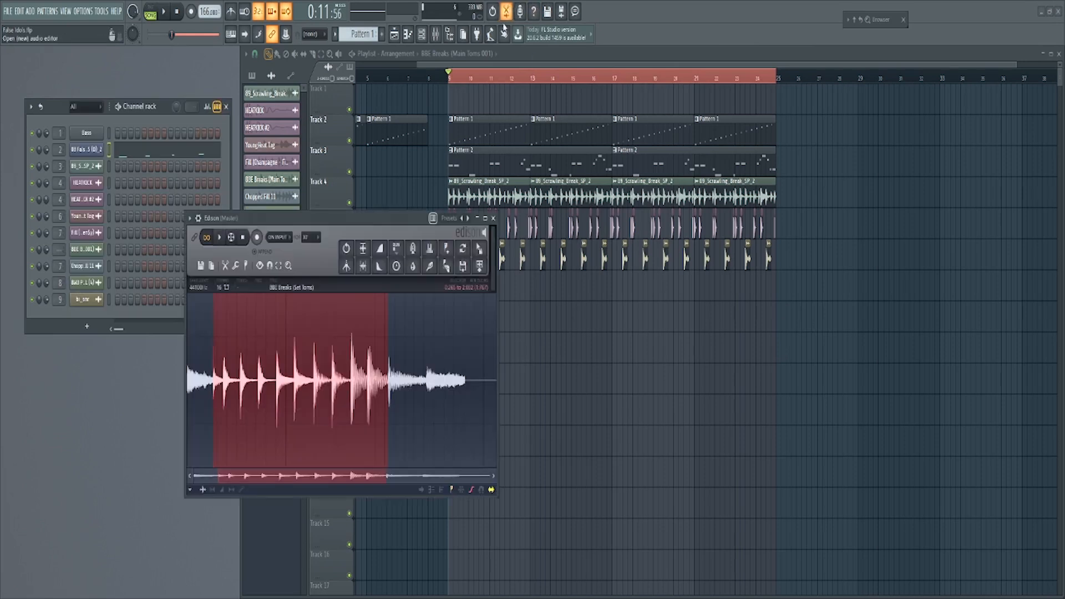
click(494, 219)
- Save a copy of the project as False Idols in a new desktop folder named false Idols
click(8, 11)
click(20, 72)
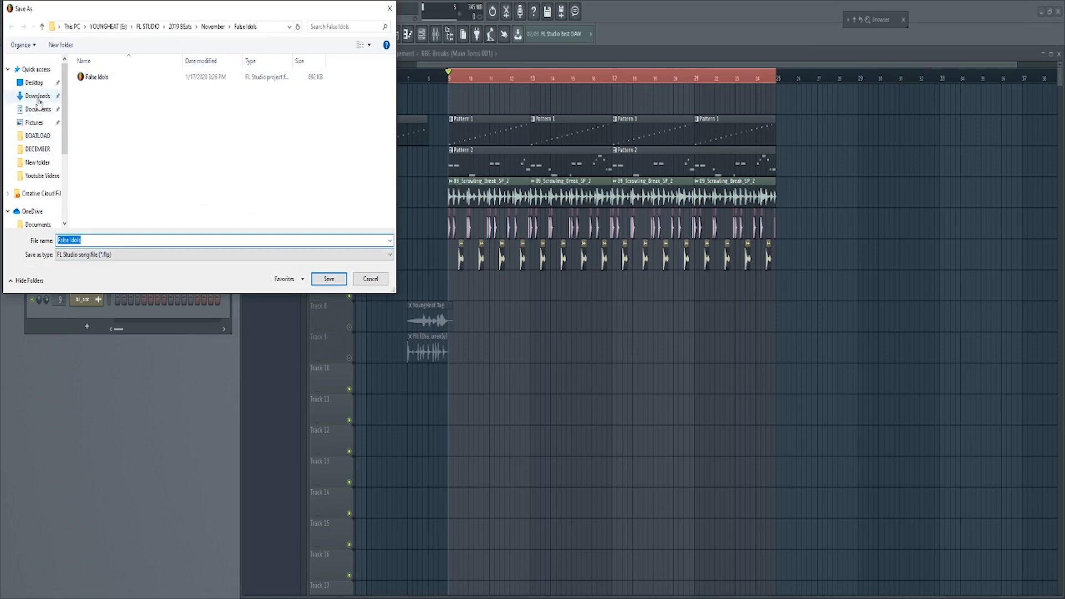
click(34, 83)
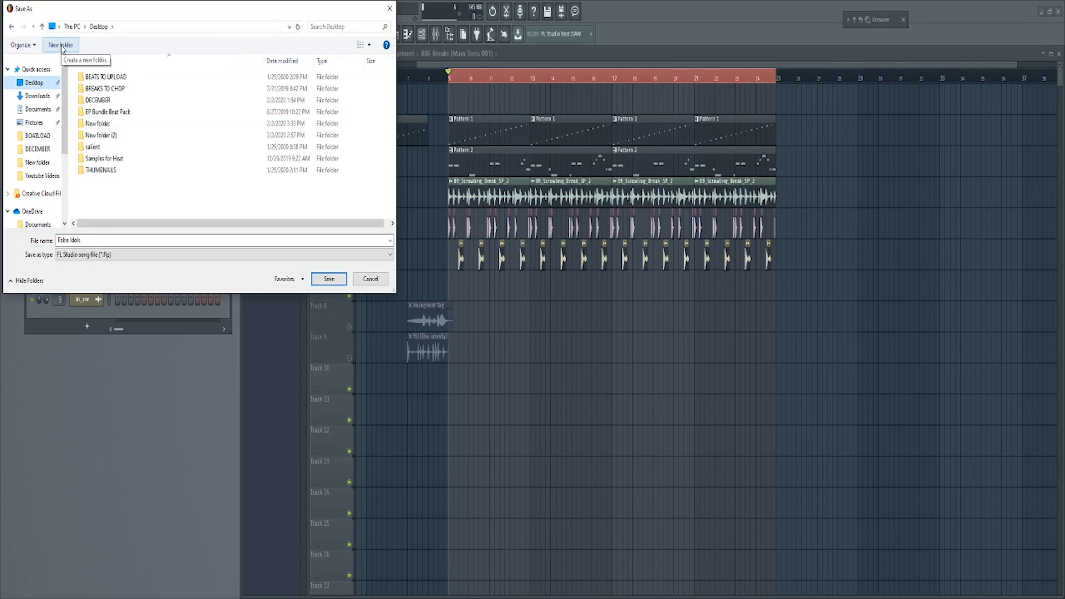
click(61, 46)
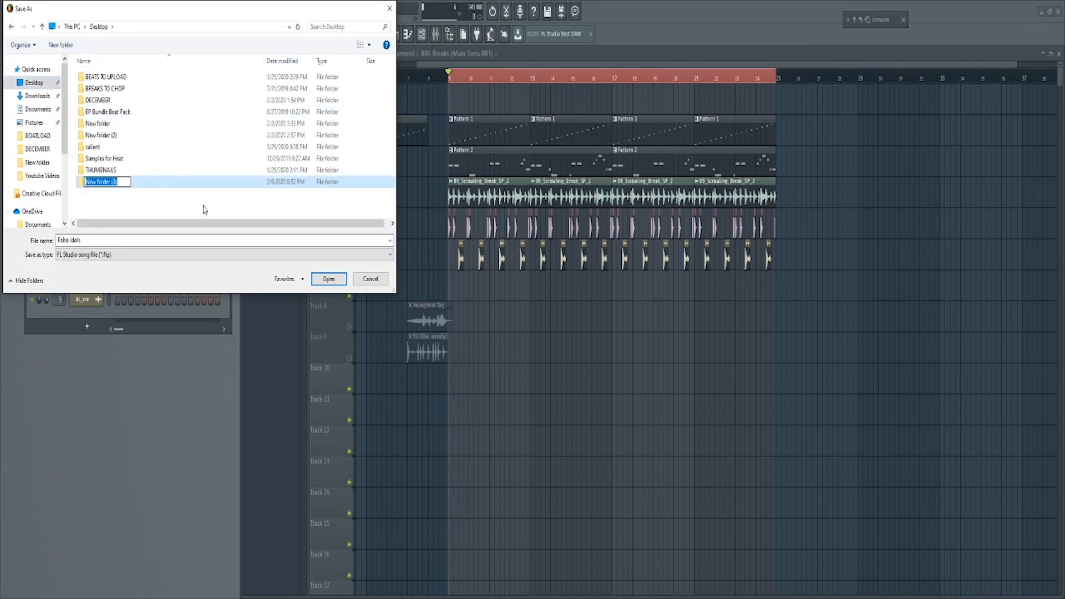
text(false Idols)
key(Return)
double_click(101, 184)
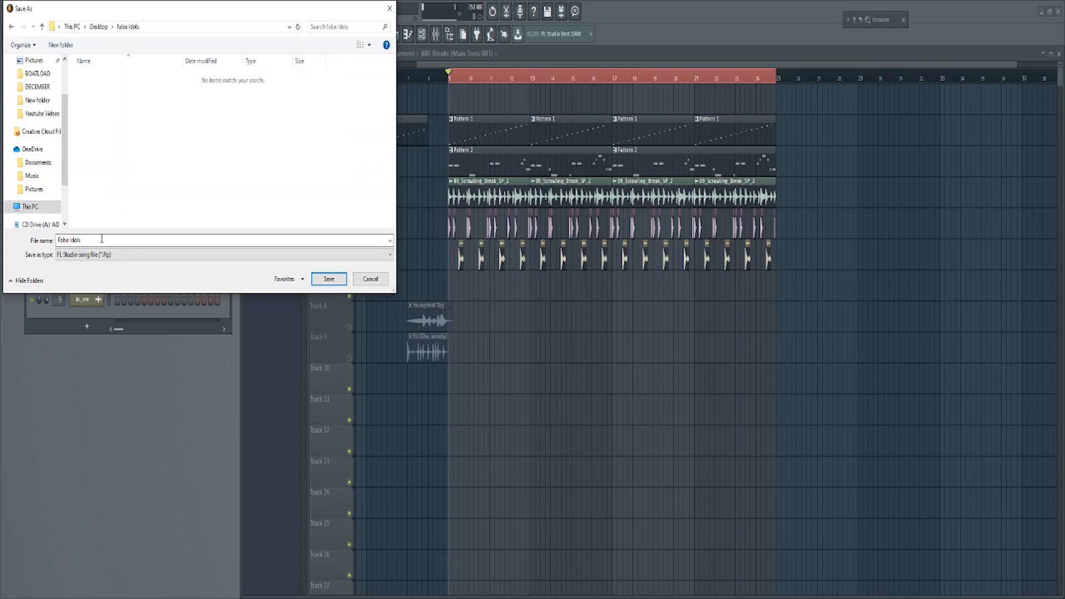
click(330, 279)
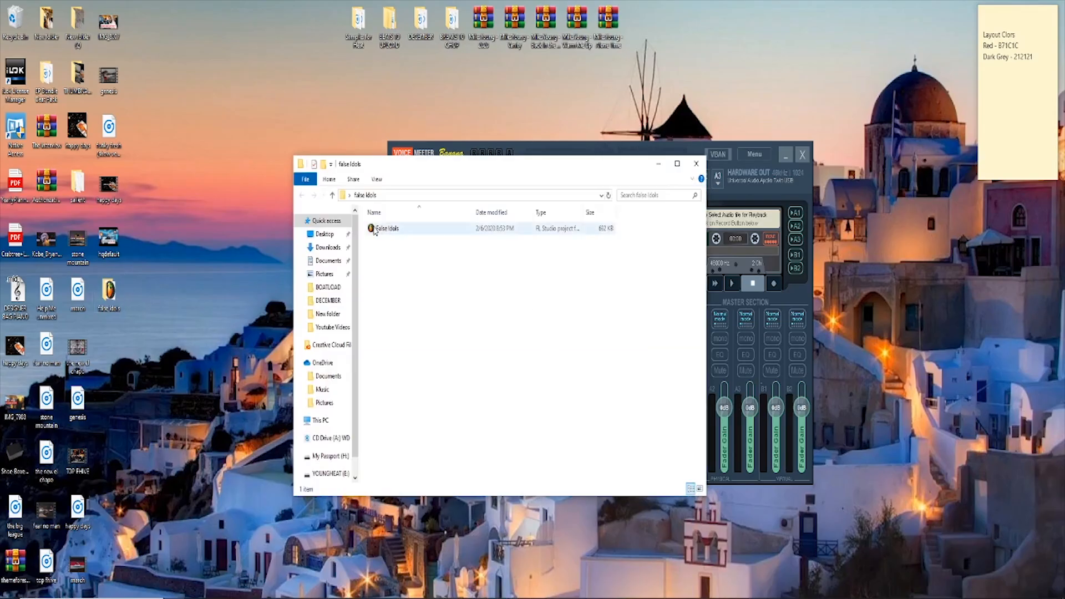
- Export the project data files into the desktop's false Idols folder beside the saved project, and minimize the window to check the folder
click(389, 232)
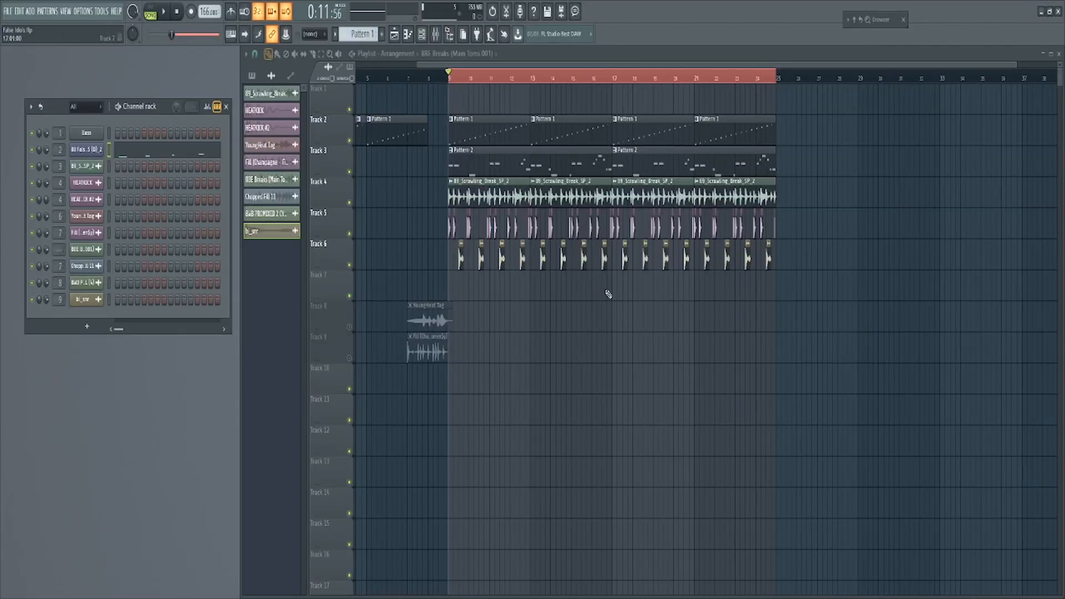
click(8, 10)
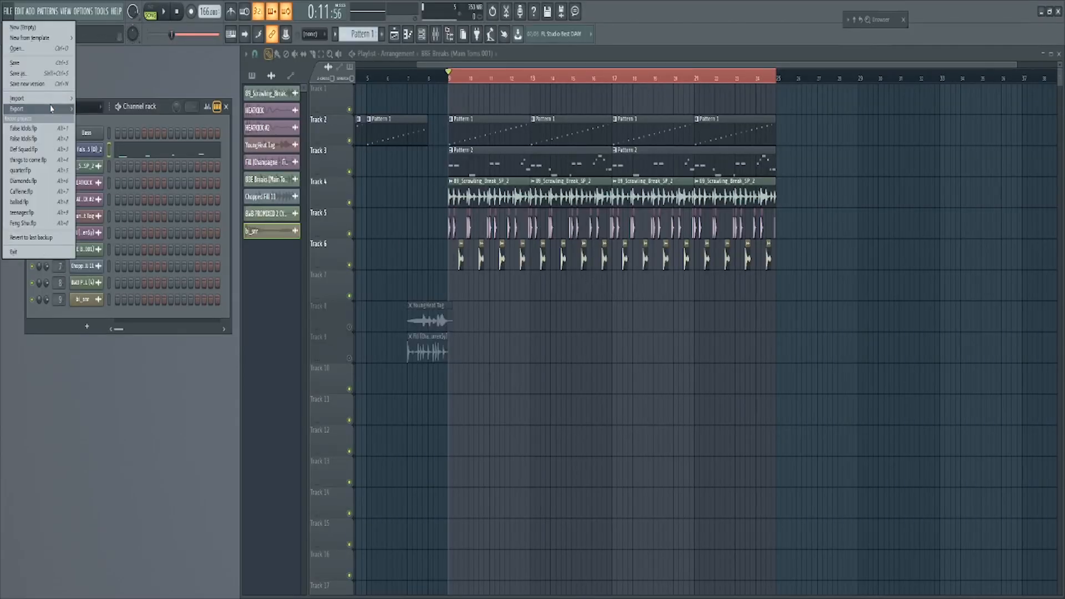
mouse_move(38, 109)
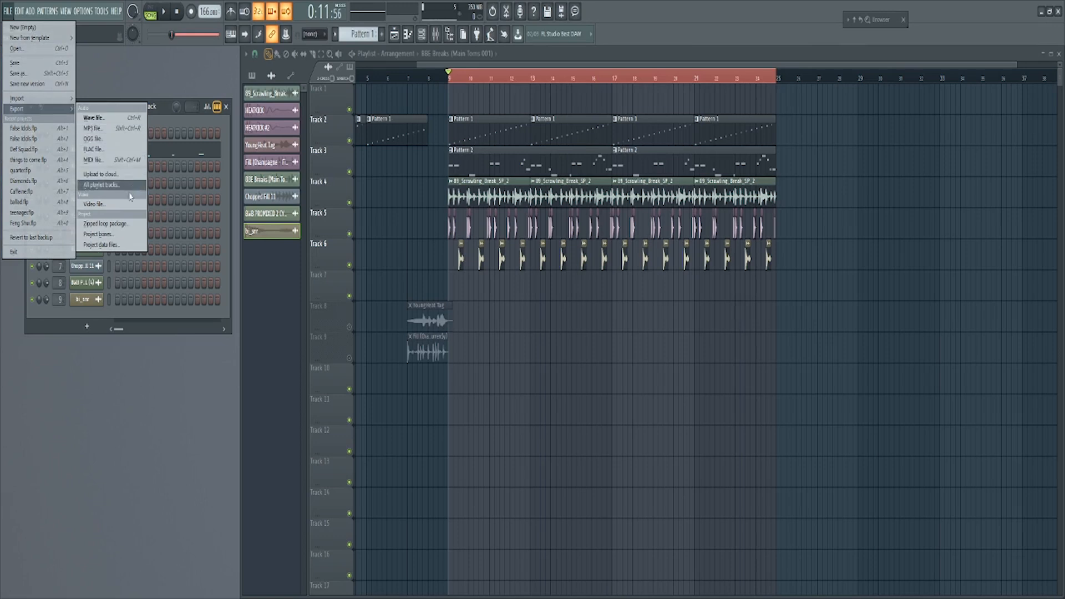
click(127, 250)
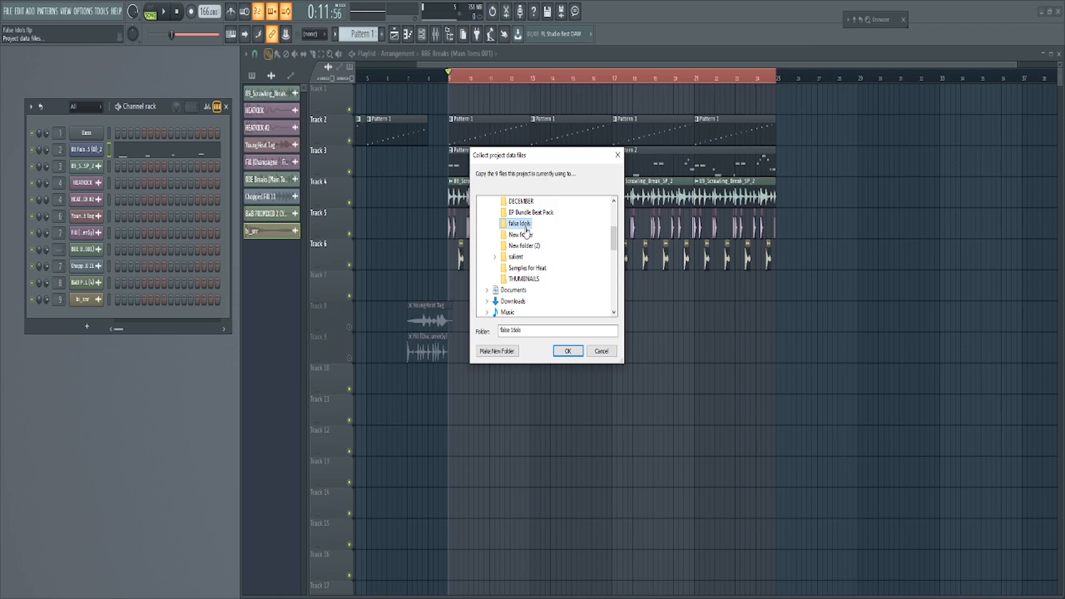
click(568, 352)
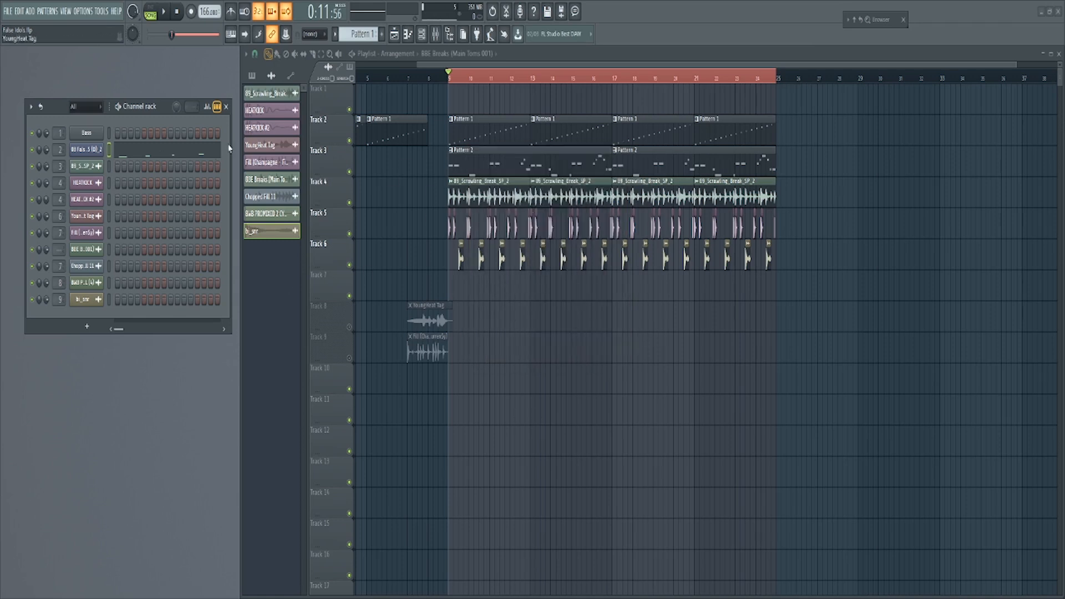
click(1041, 12)
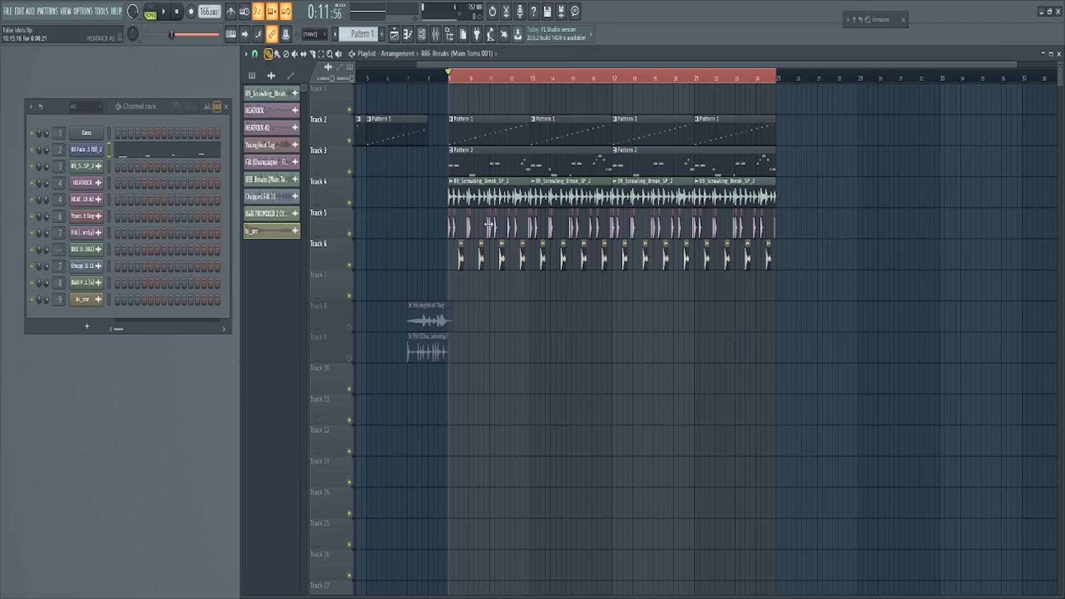
- Review the False Idols loop's slicer settings and the playlist picker's pattern, audio and automation clip lists
click(87, 150)
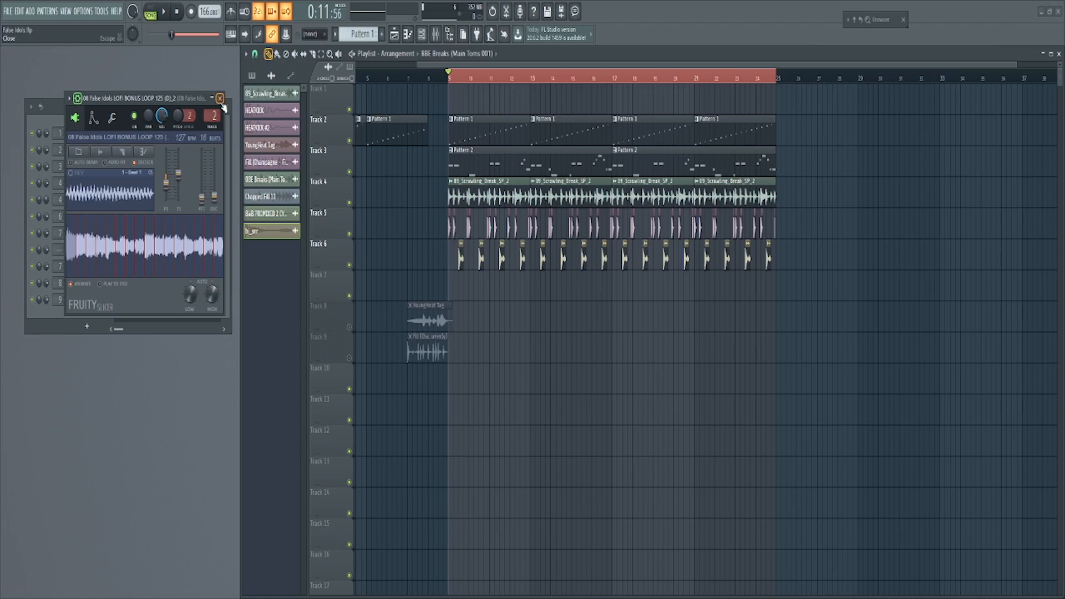
click(221, 100)
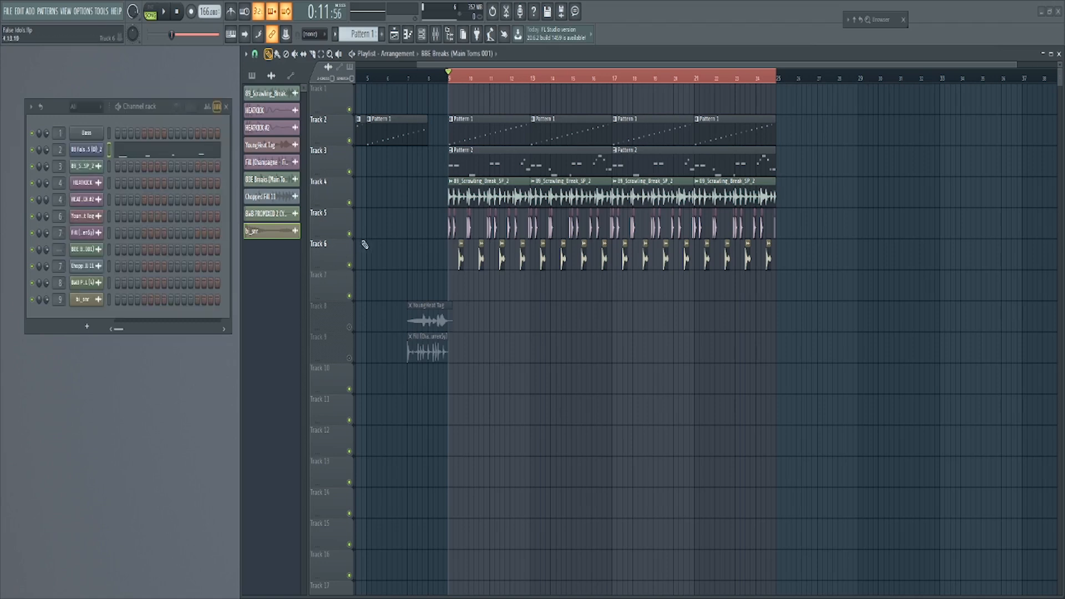
click(252, 76)
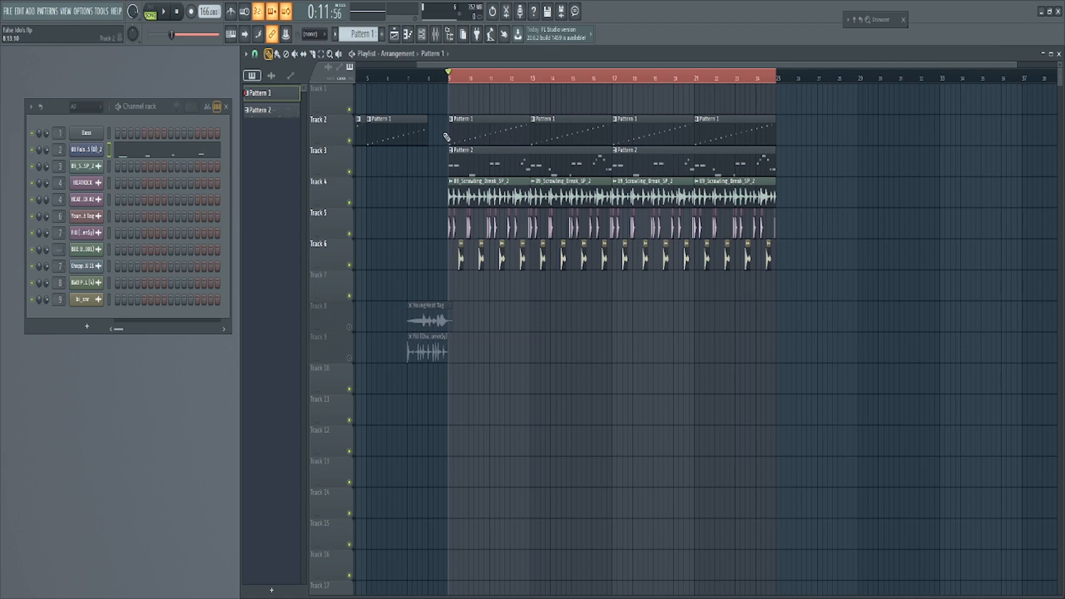
click(499, 194)
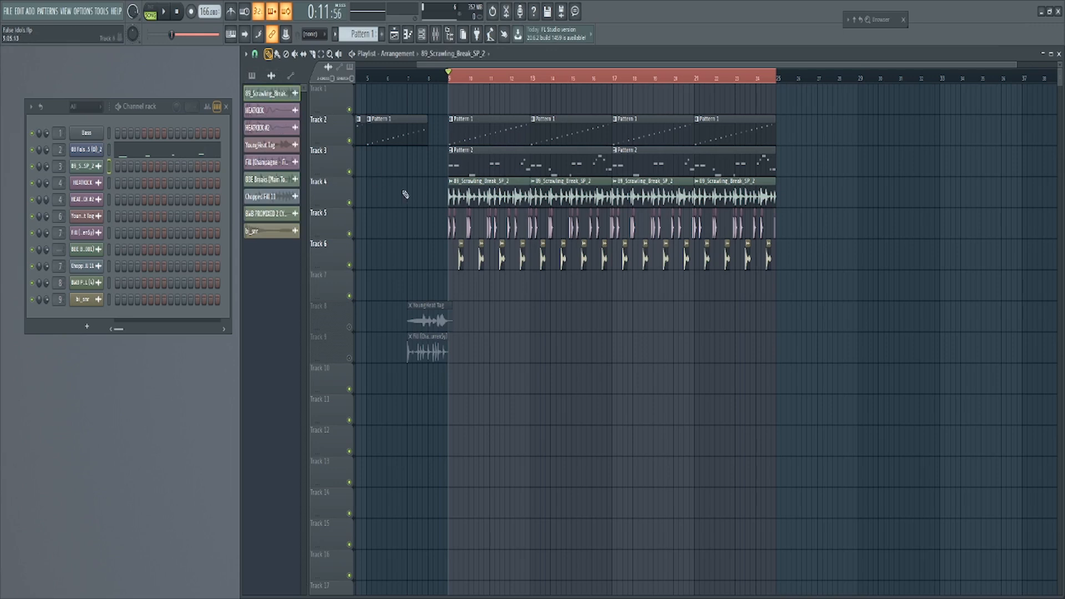
click(290, 76)
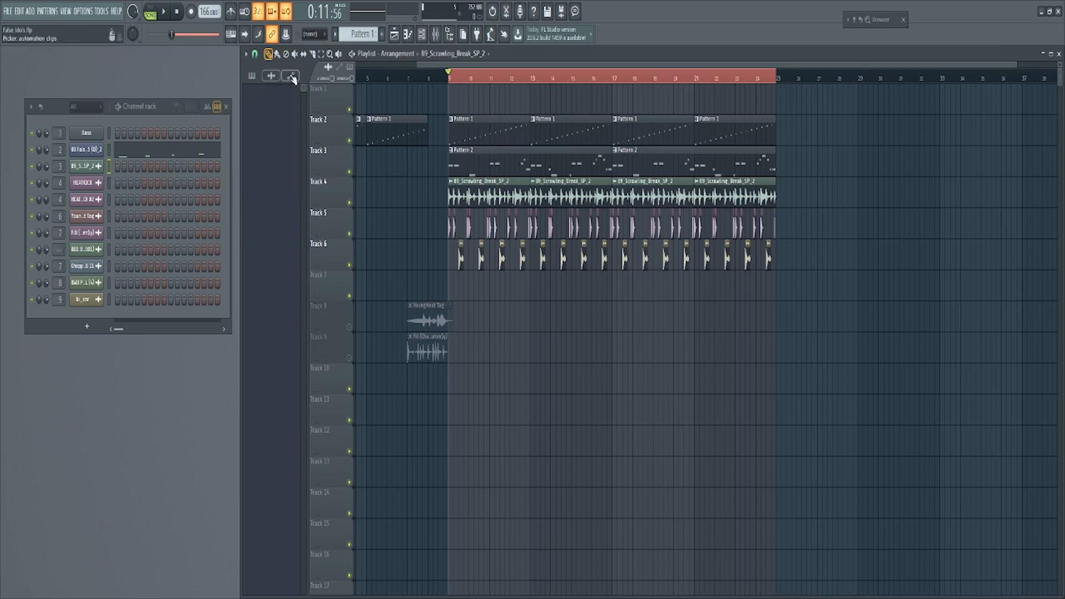
- Quick render Pattern 1 as an audio clip
click(497, 127)
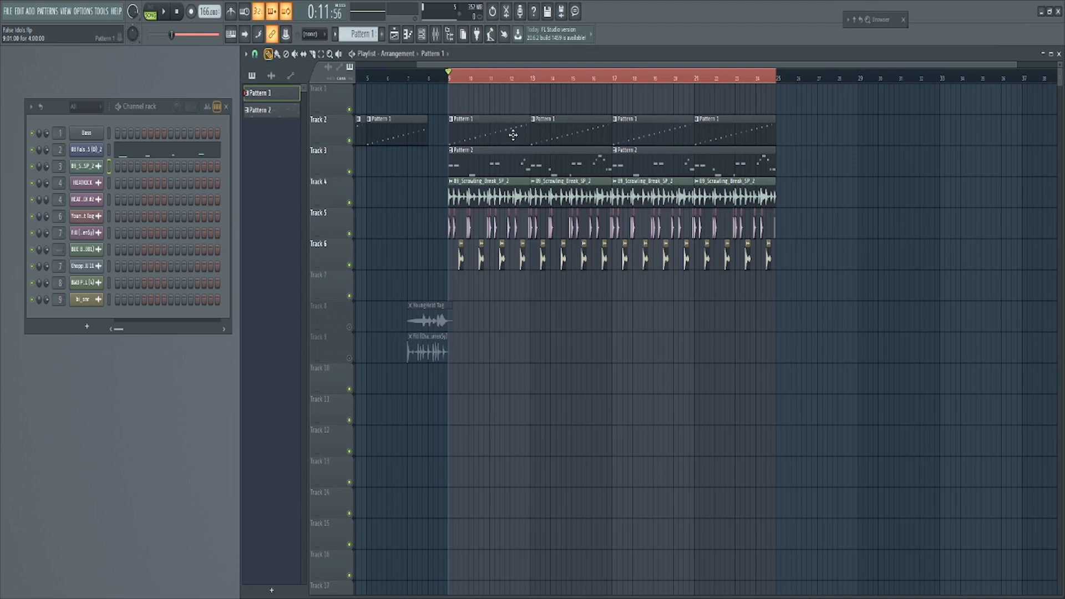
right_click(266, 94)
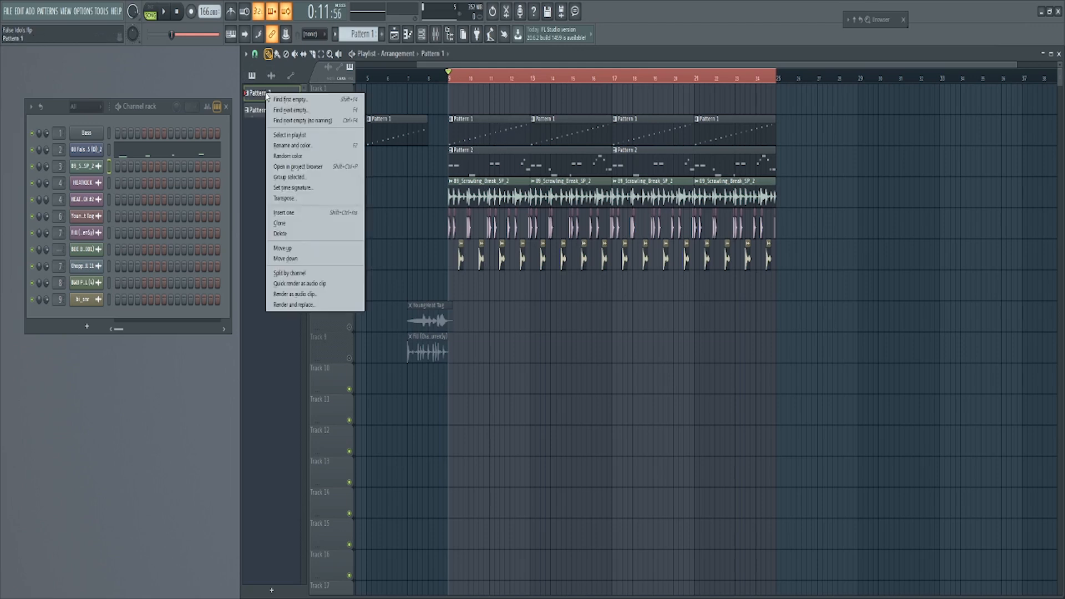
click(334, 284)
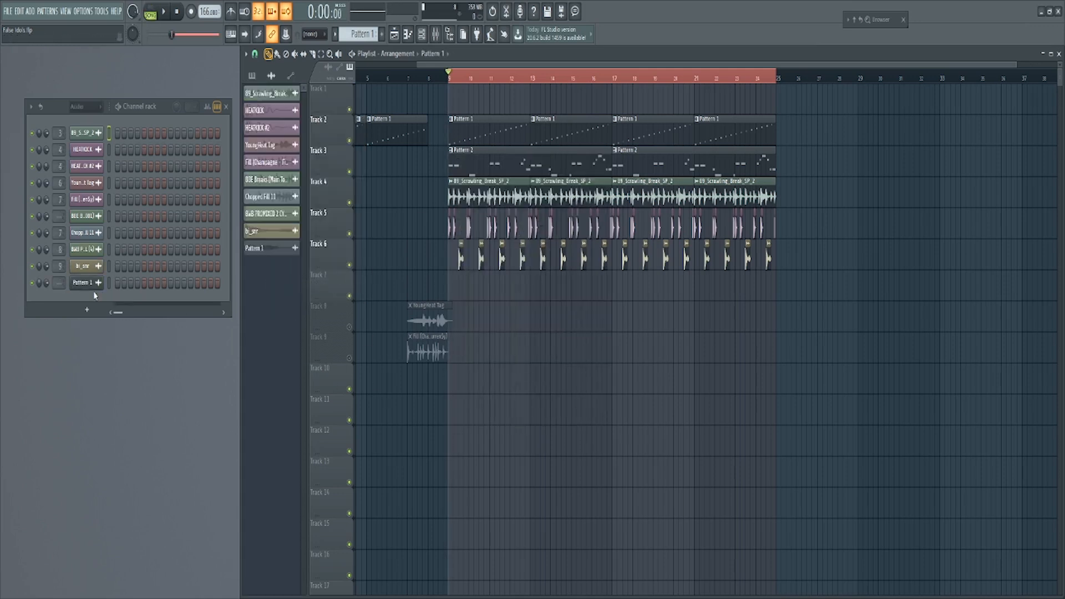
- Preview the rendered Pattern 1 clip in its sampler settings and route it to mixer track 2
click(89, 284)
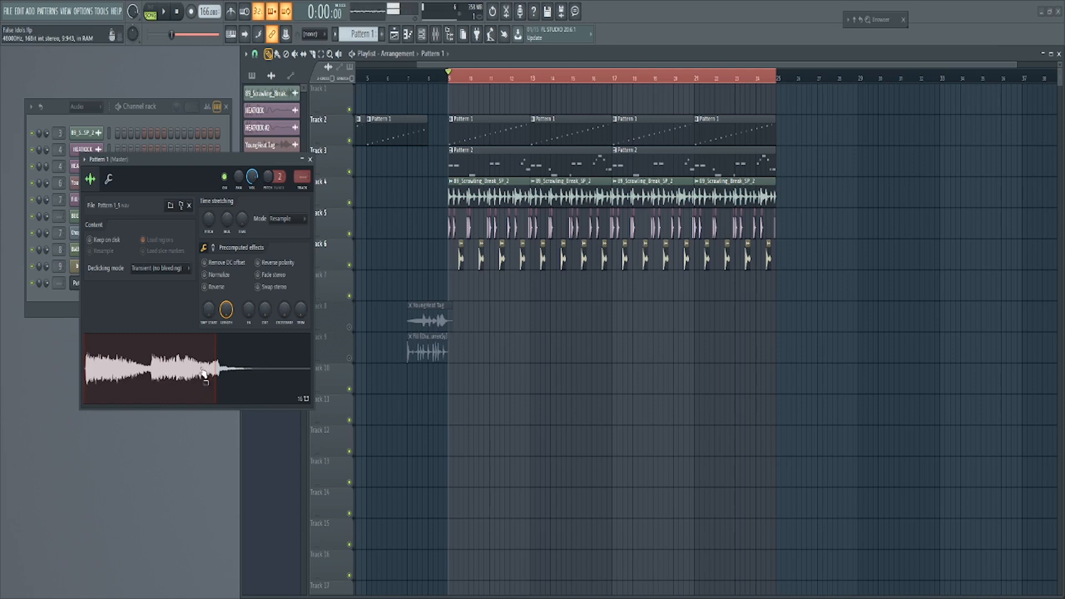
drag(250, 159, 338, 239)
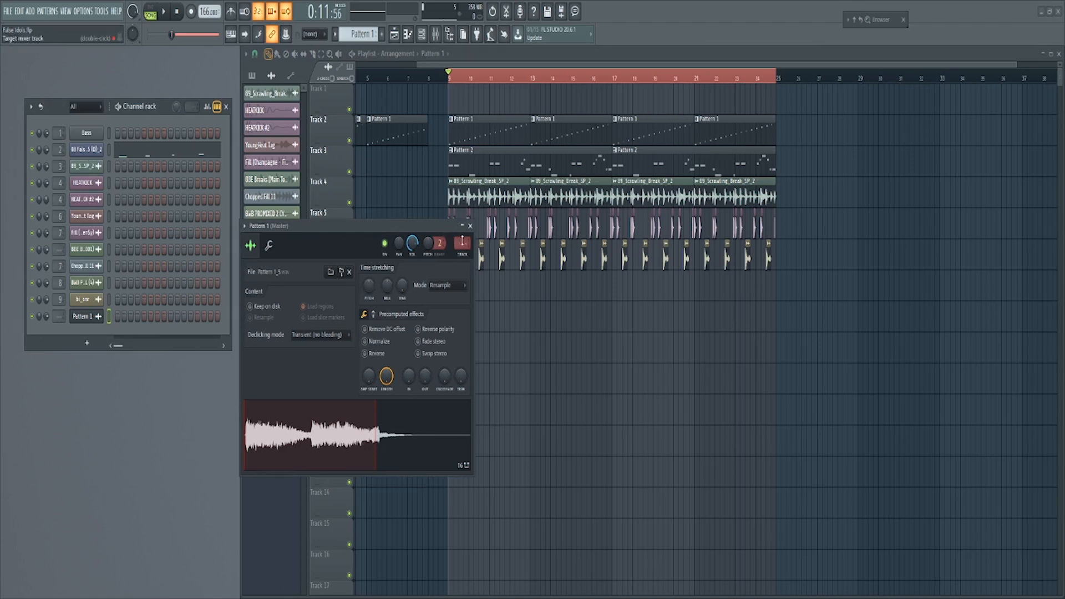
click(470, 226)
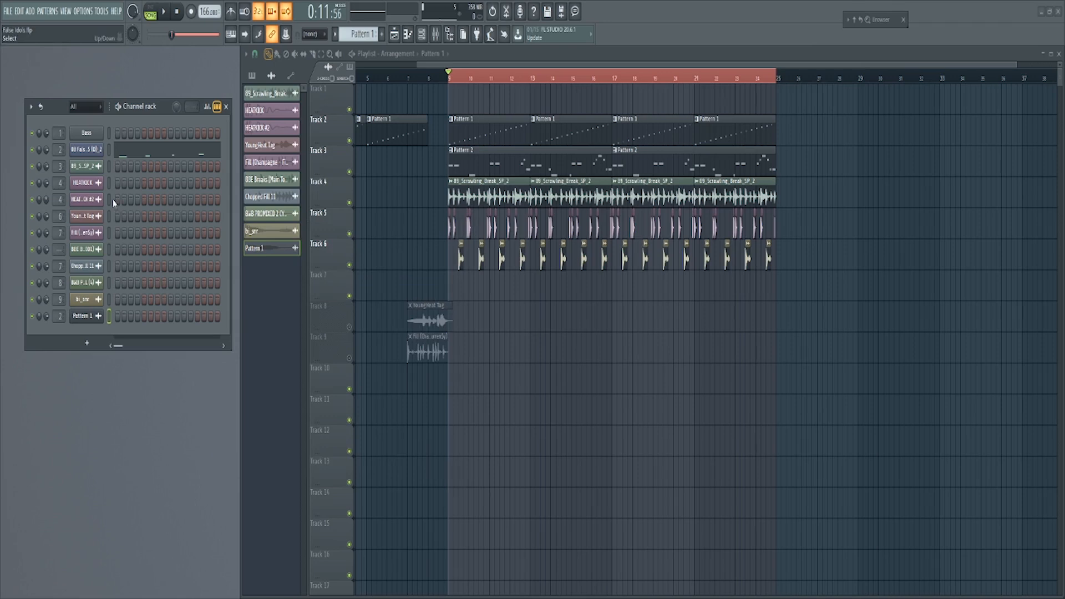
- Move the channel rack lower in the empty workspace beside the playlist
drag(60, 106, 95, 214)
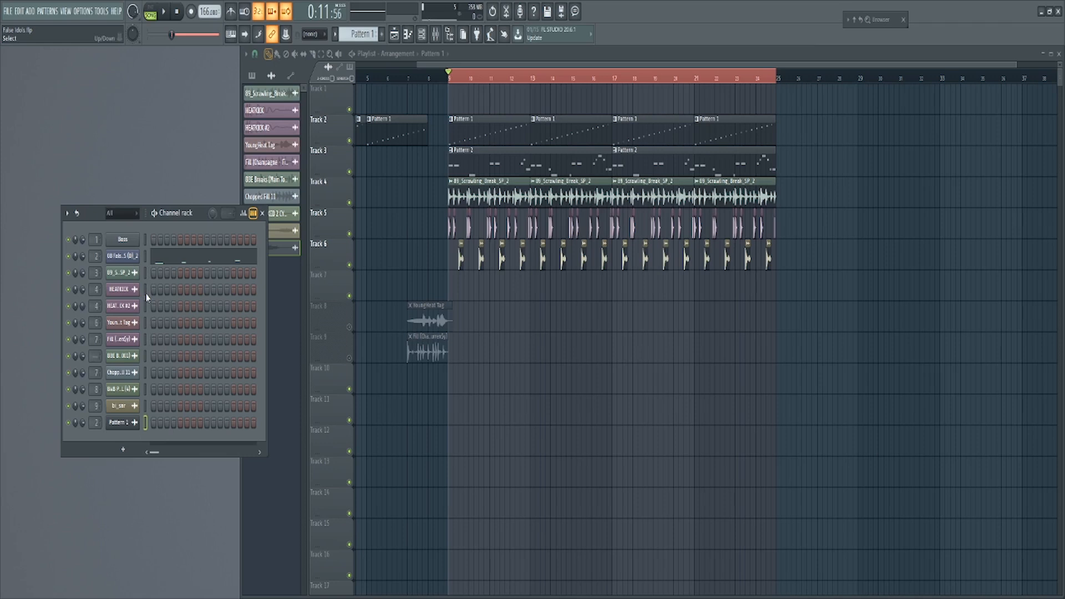
drag(99, 212, 94, 211)
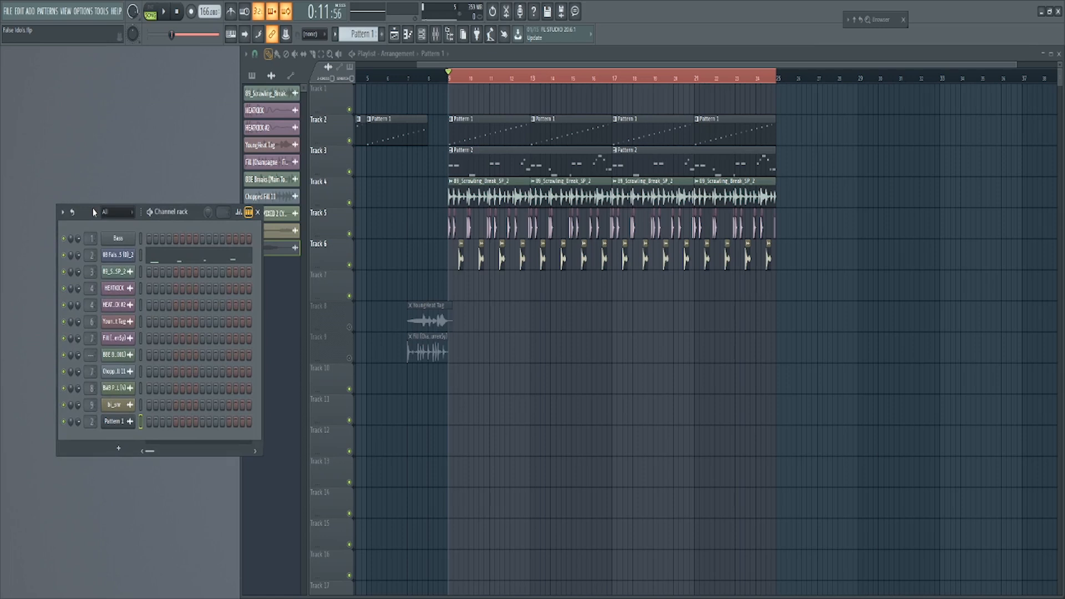
drag(93, 211, 60, 207)
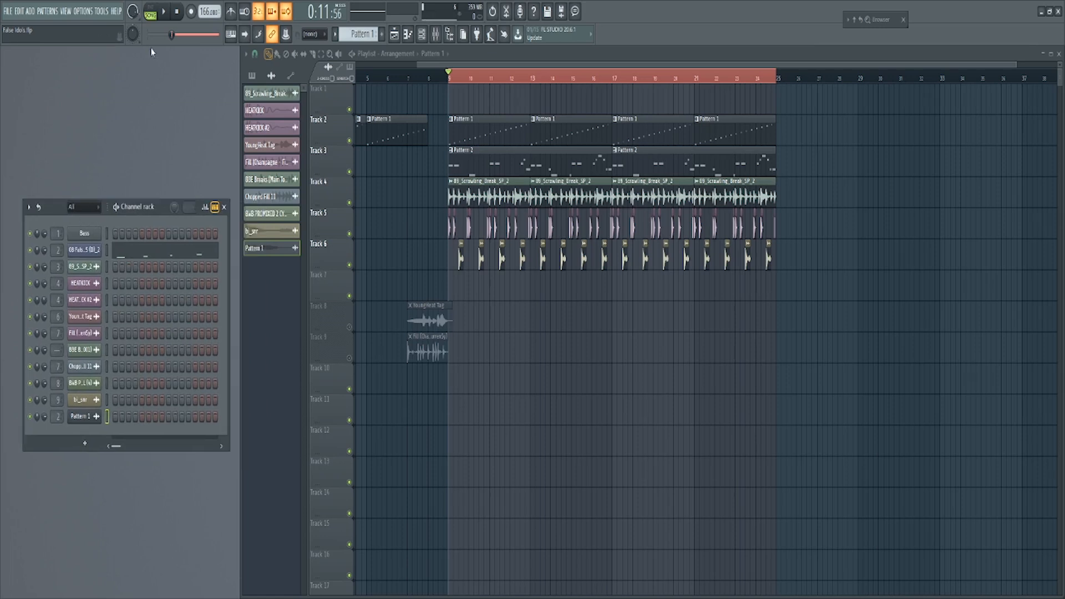
- Open the MIDI settings to examine the omni preview MIDI channel option, and close them
click(83, 11)
click(106, 38)
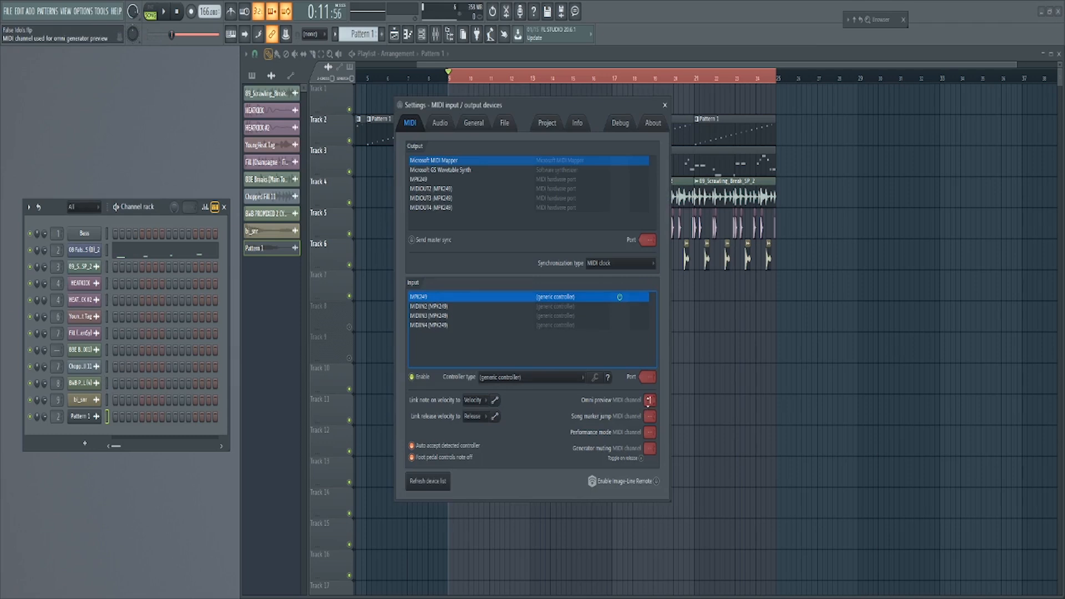
click(666, 104)
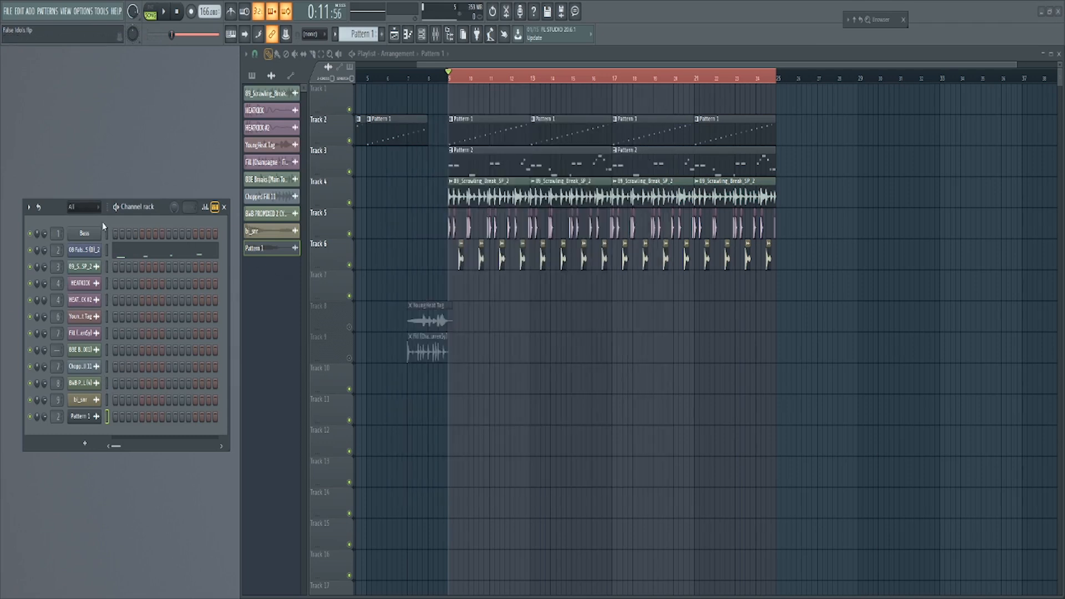